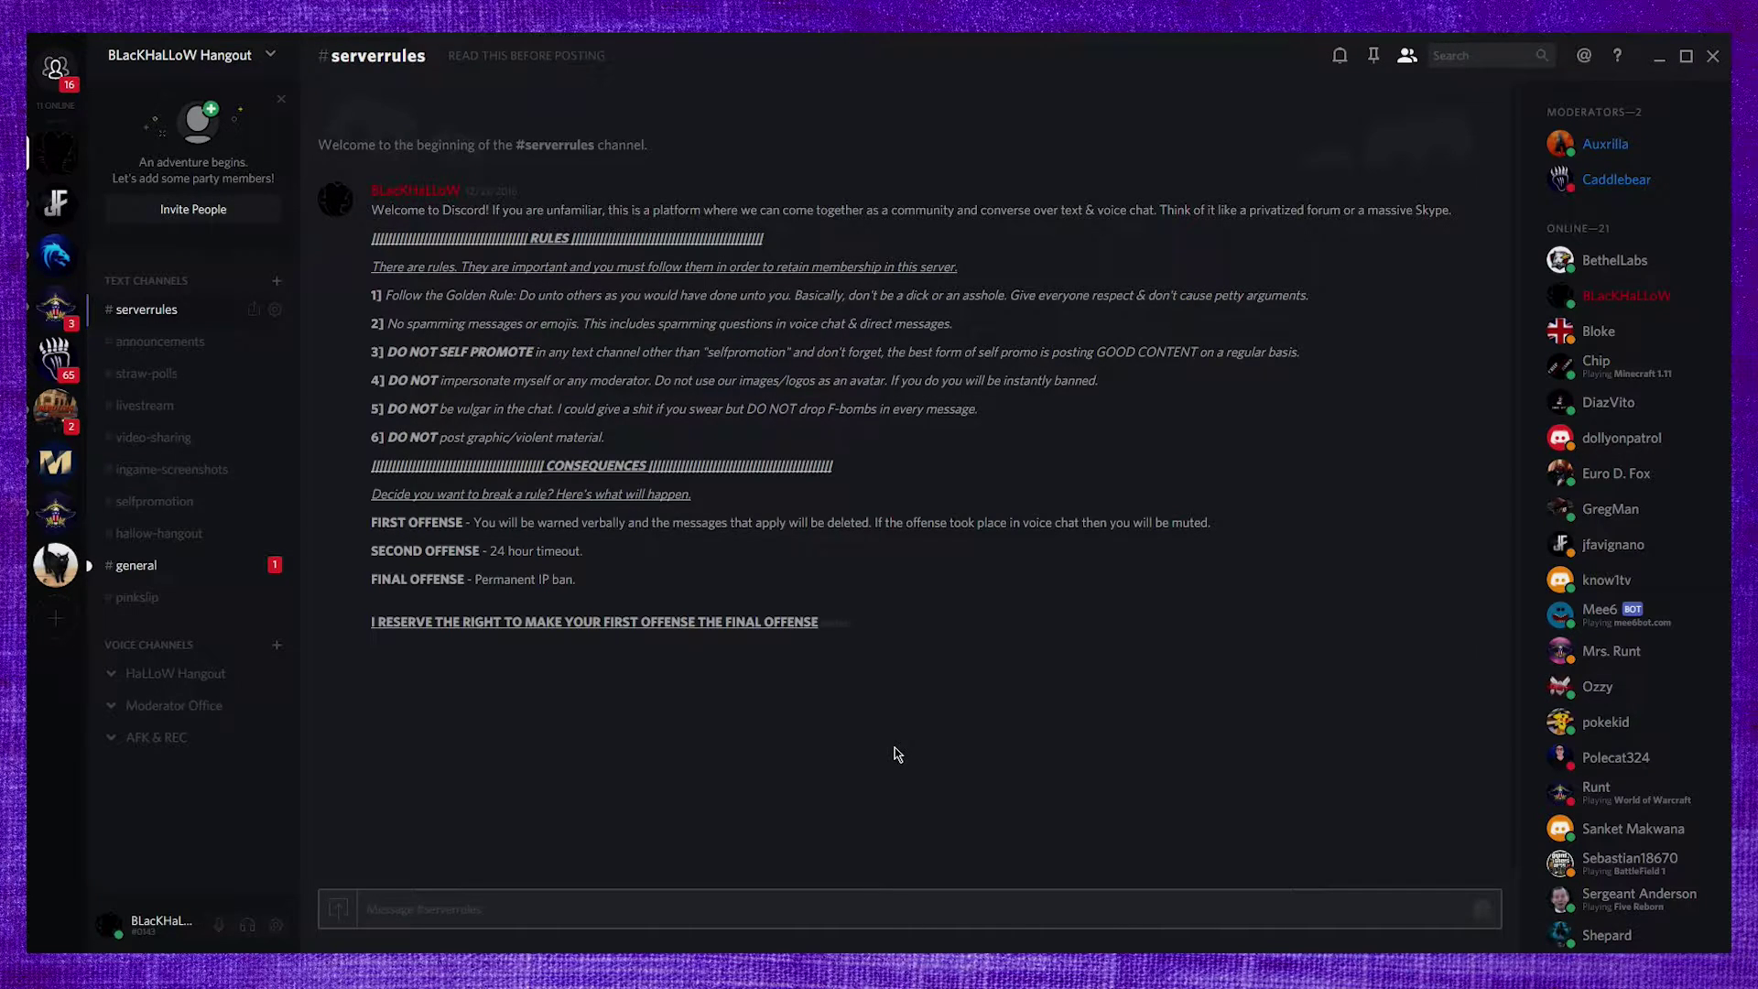
Step: View the friends list and the Add Friend page, and return to the BLacKHaLLoW Hangout server
left_click(39, 71)
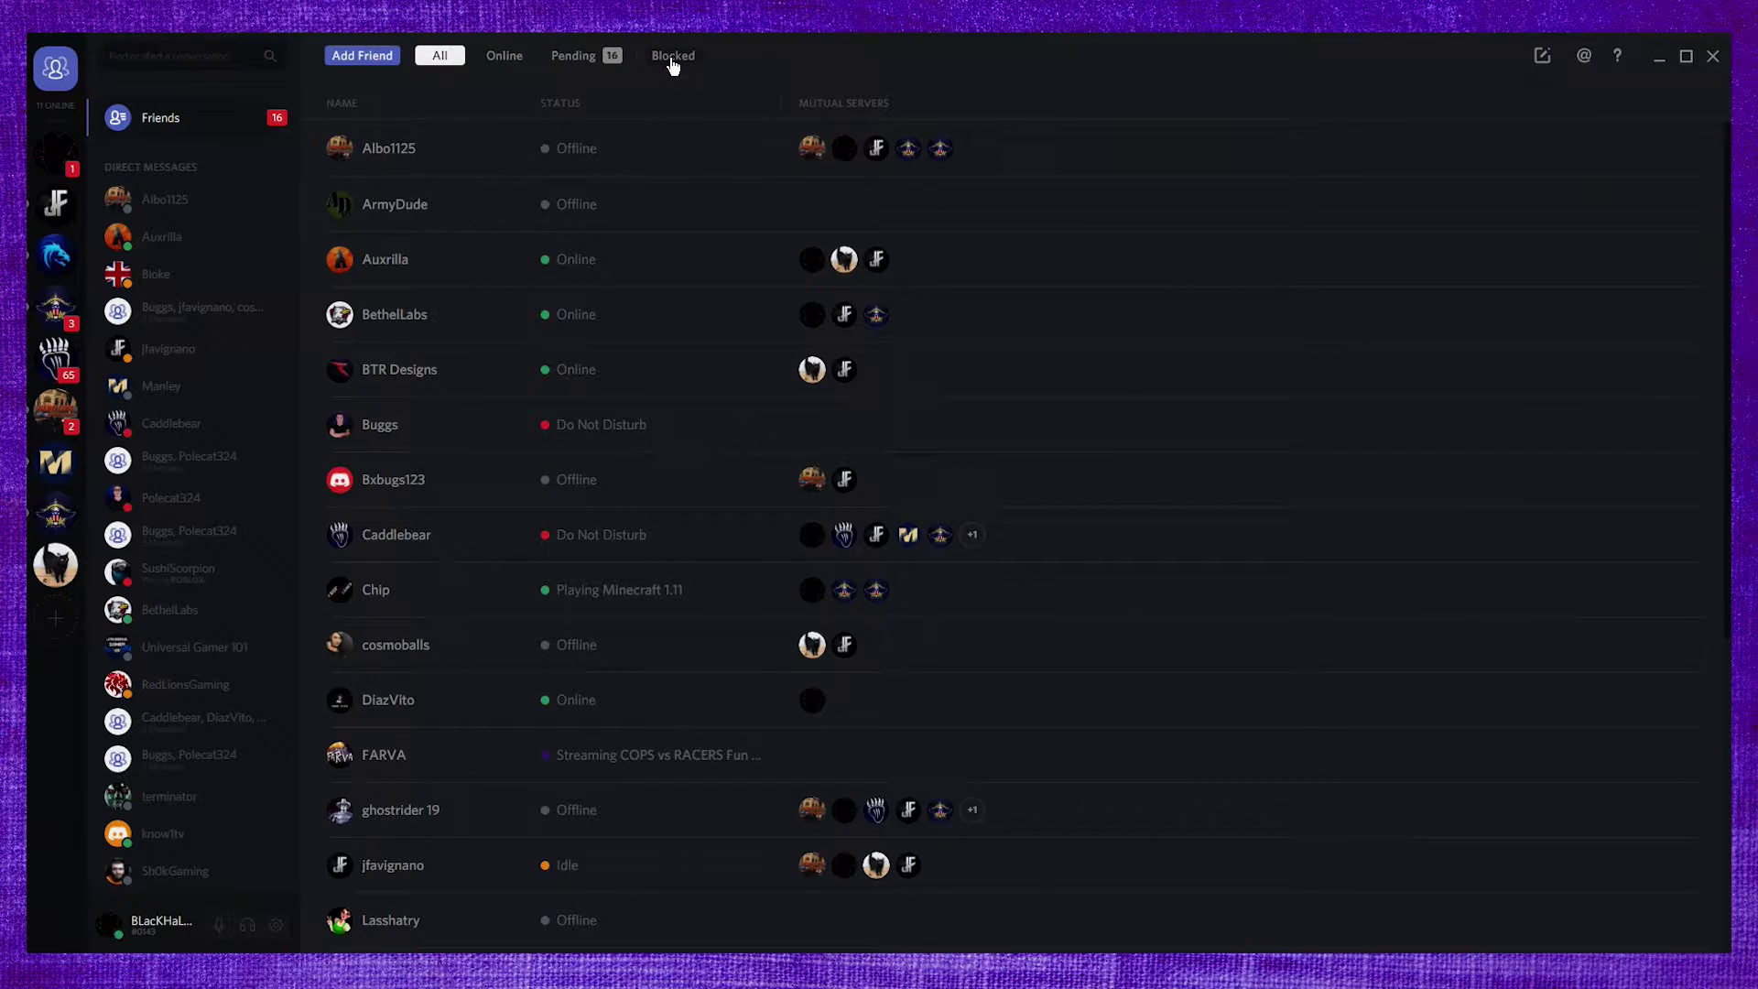
left_click(337, 62)
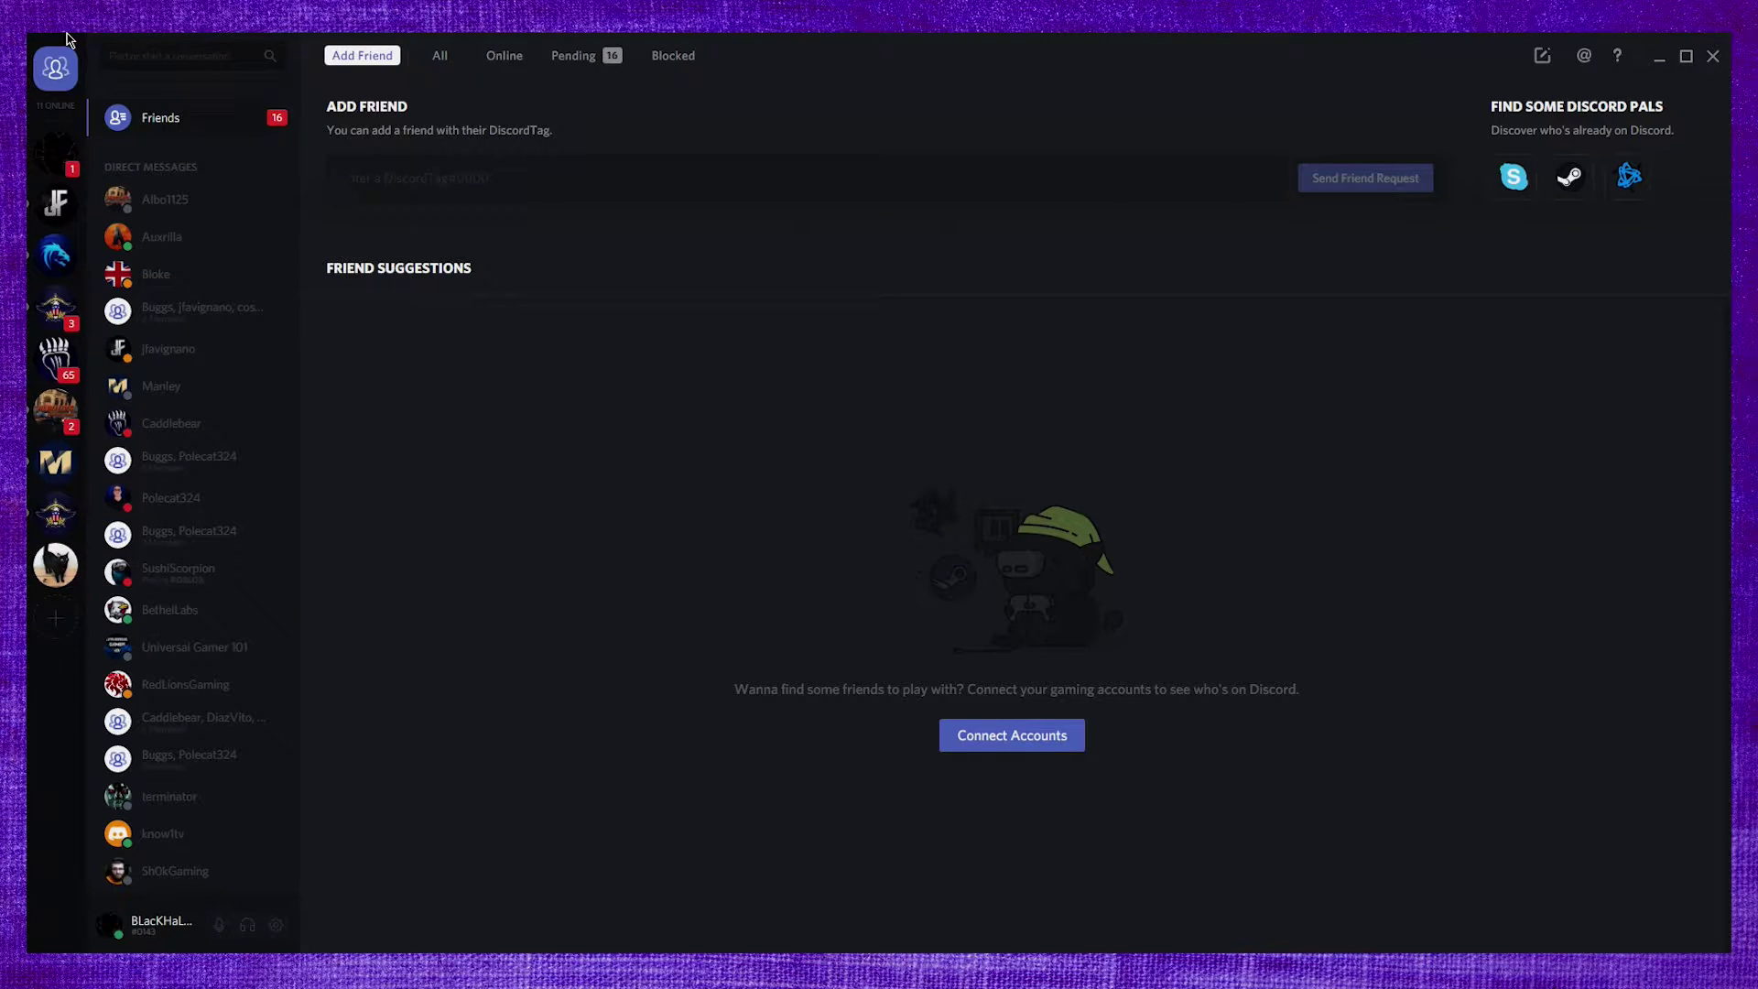
left_click(54, 153)
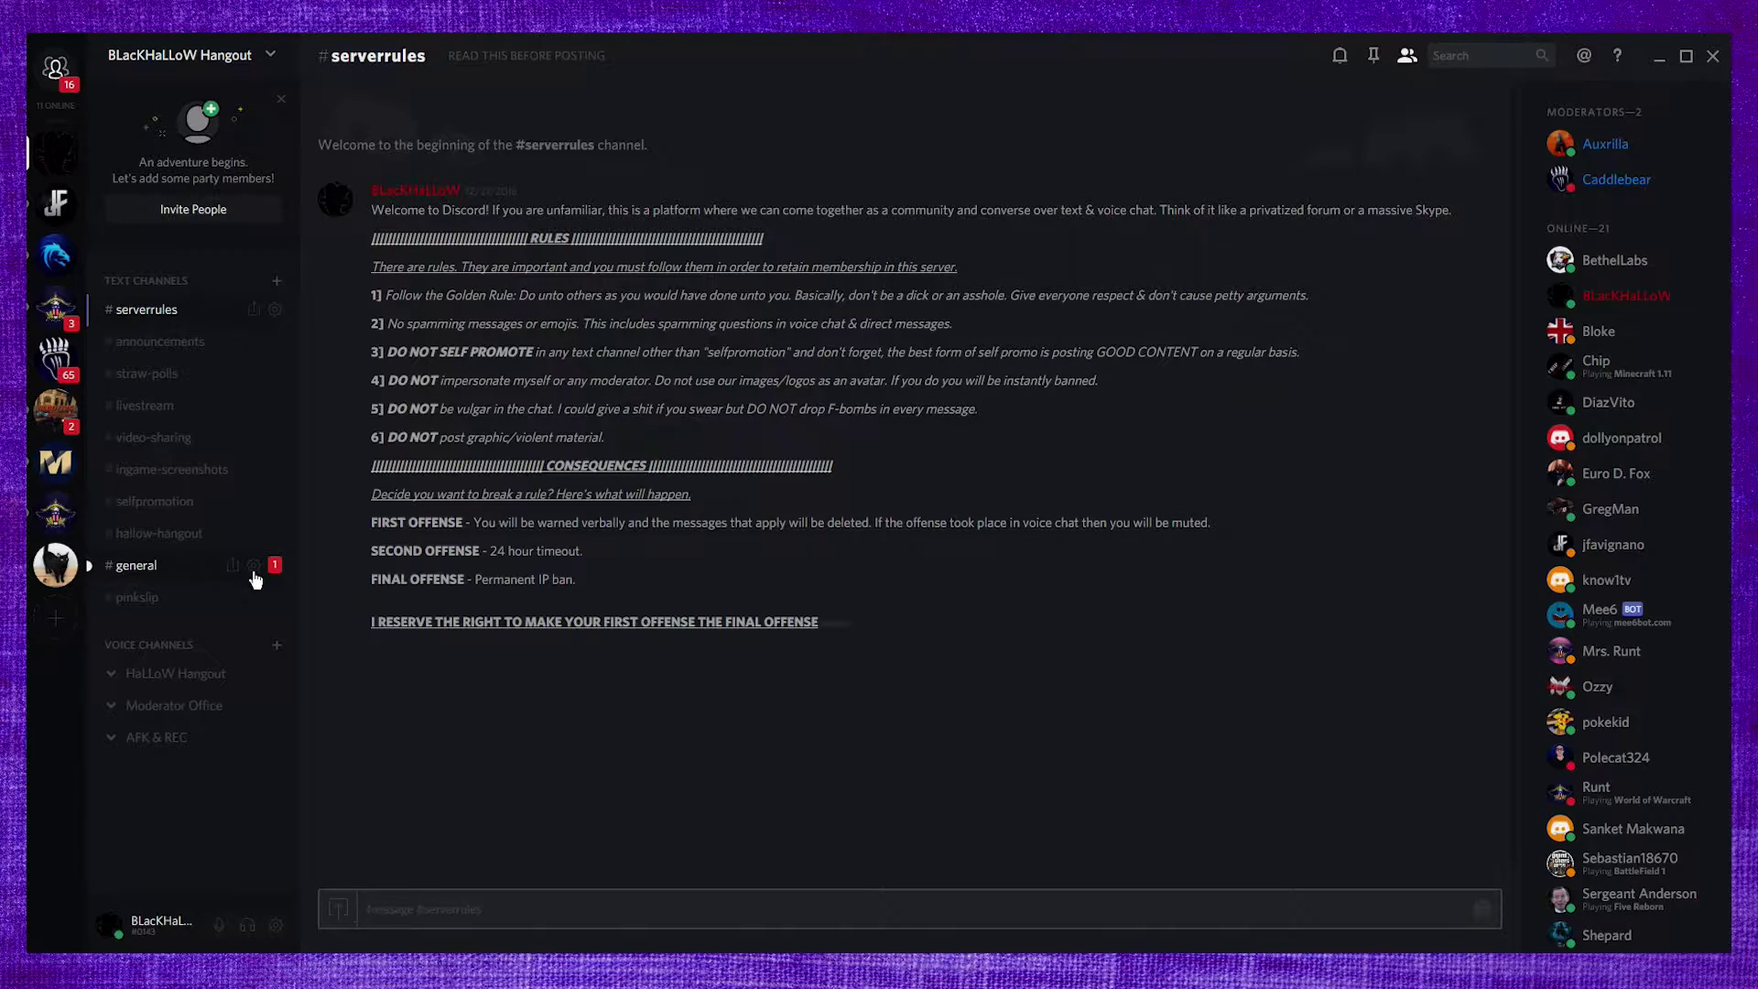
Step: Look through the serverrules, announcements and straw-polls text channels of the server
left_click(157, 340)
left_click(154, 312)
left_click(157, 341)
left_click(154, 314)
left_click(186, 342)
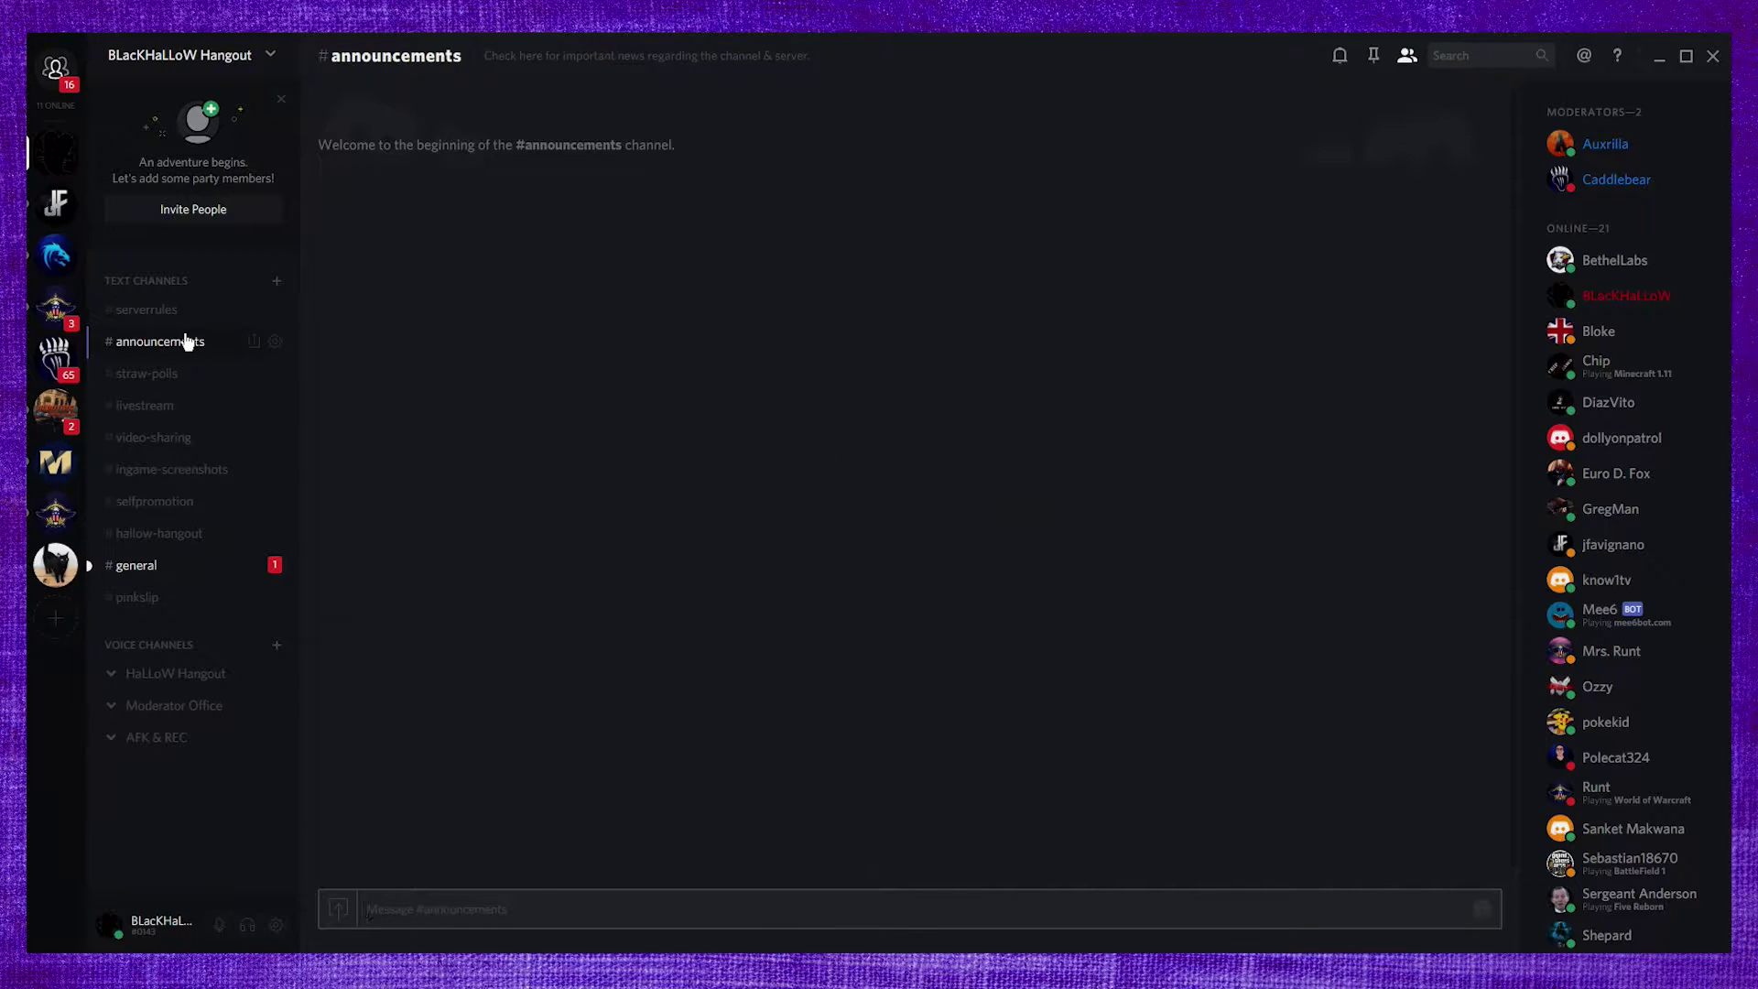
left_click(182, 383)
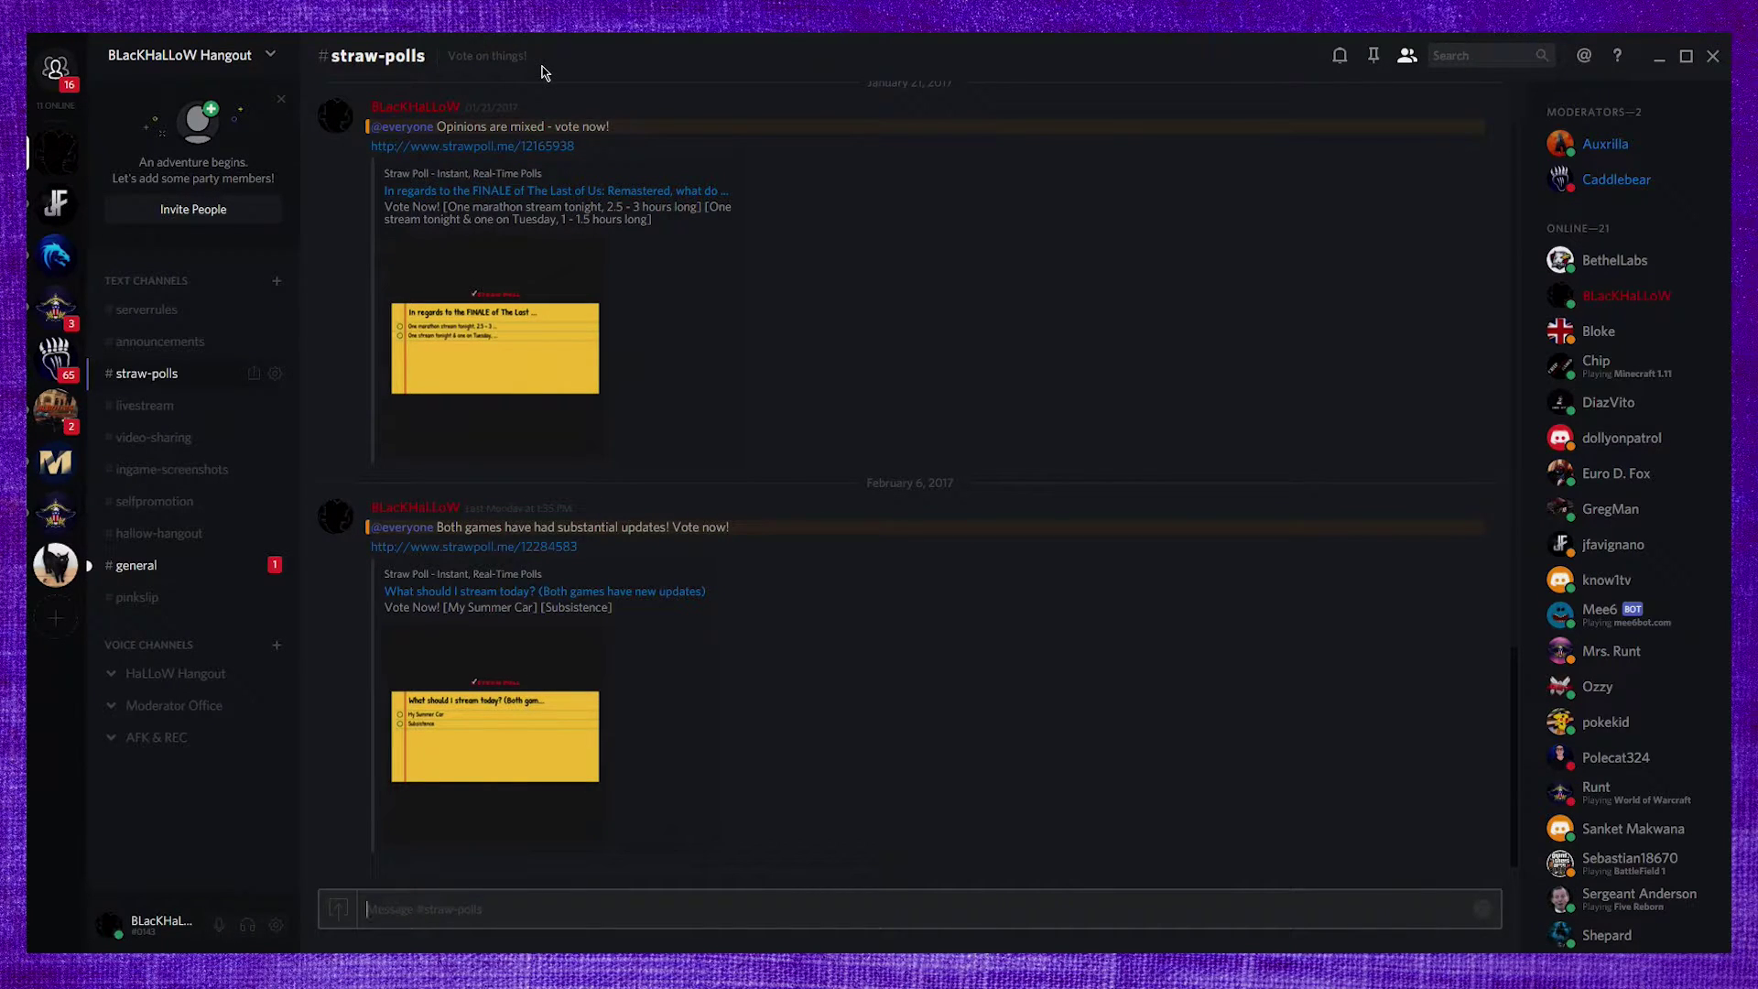
Step: Look through the livestream, video-sharing, ingame-screenshots, selfpromotion and hallow-hangout text channels
left_click(173, 406)
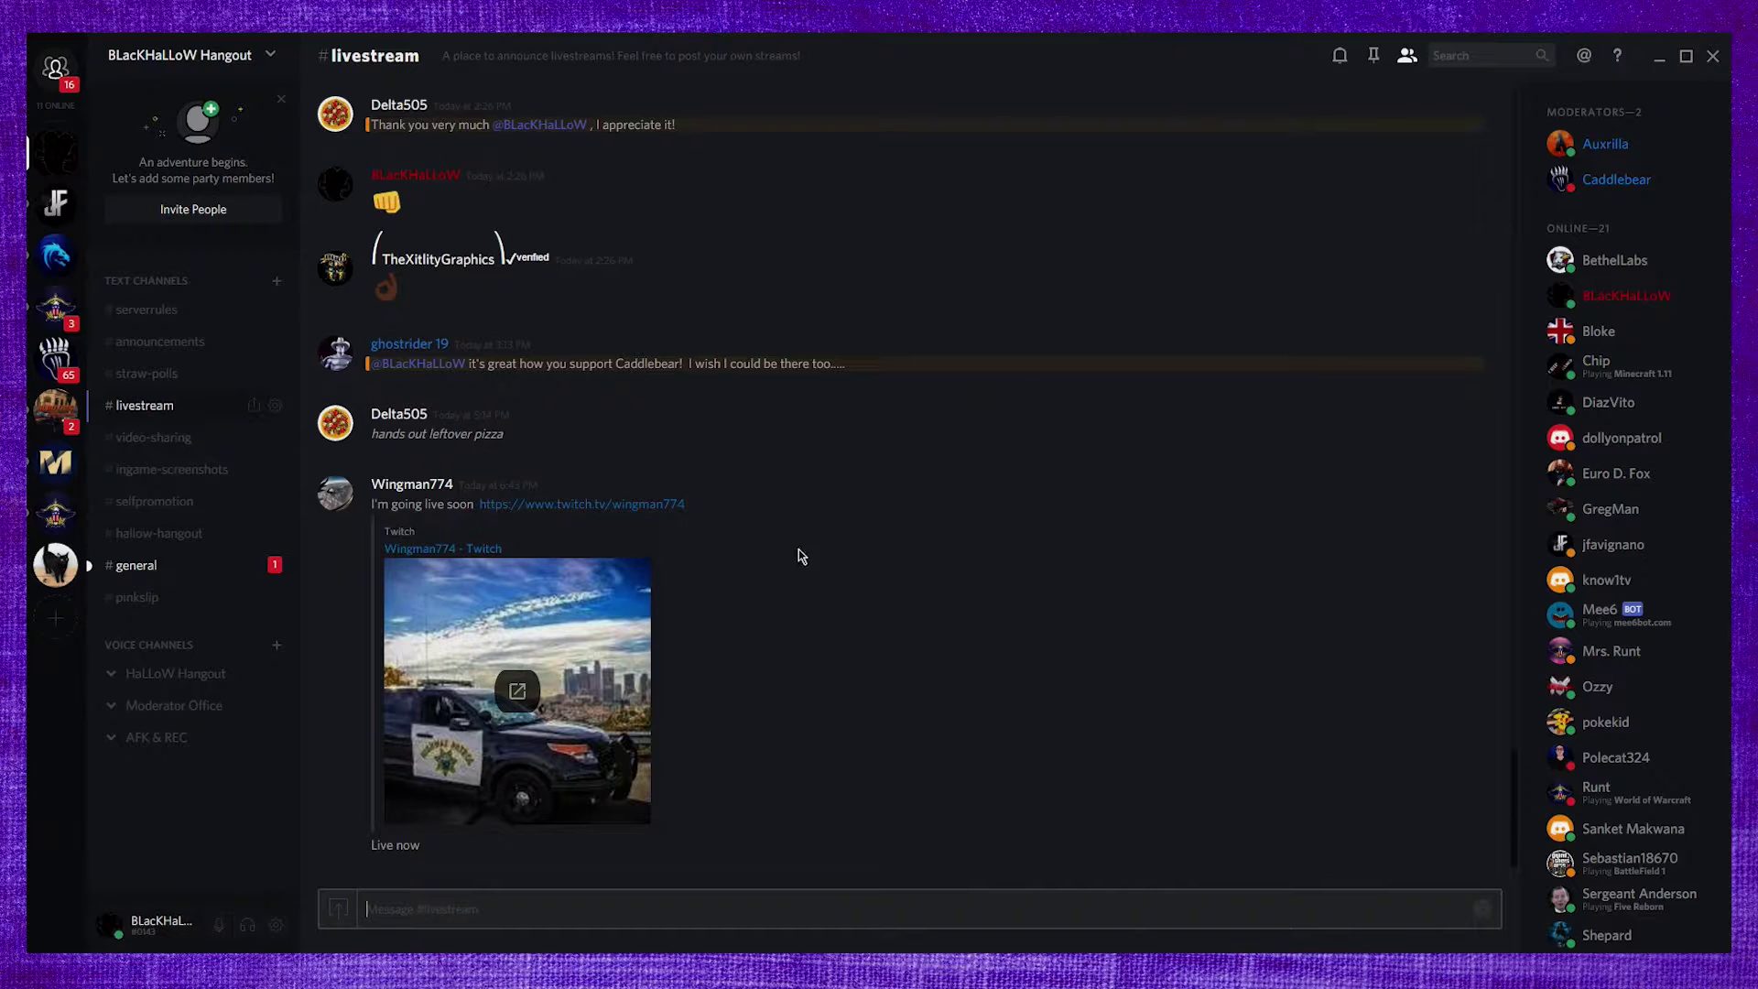
scroll(799, 550, "up", 5)
scroll(799, 535, "down", 6)
left_click(187, 438)
left_click(195, 469)
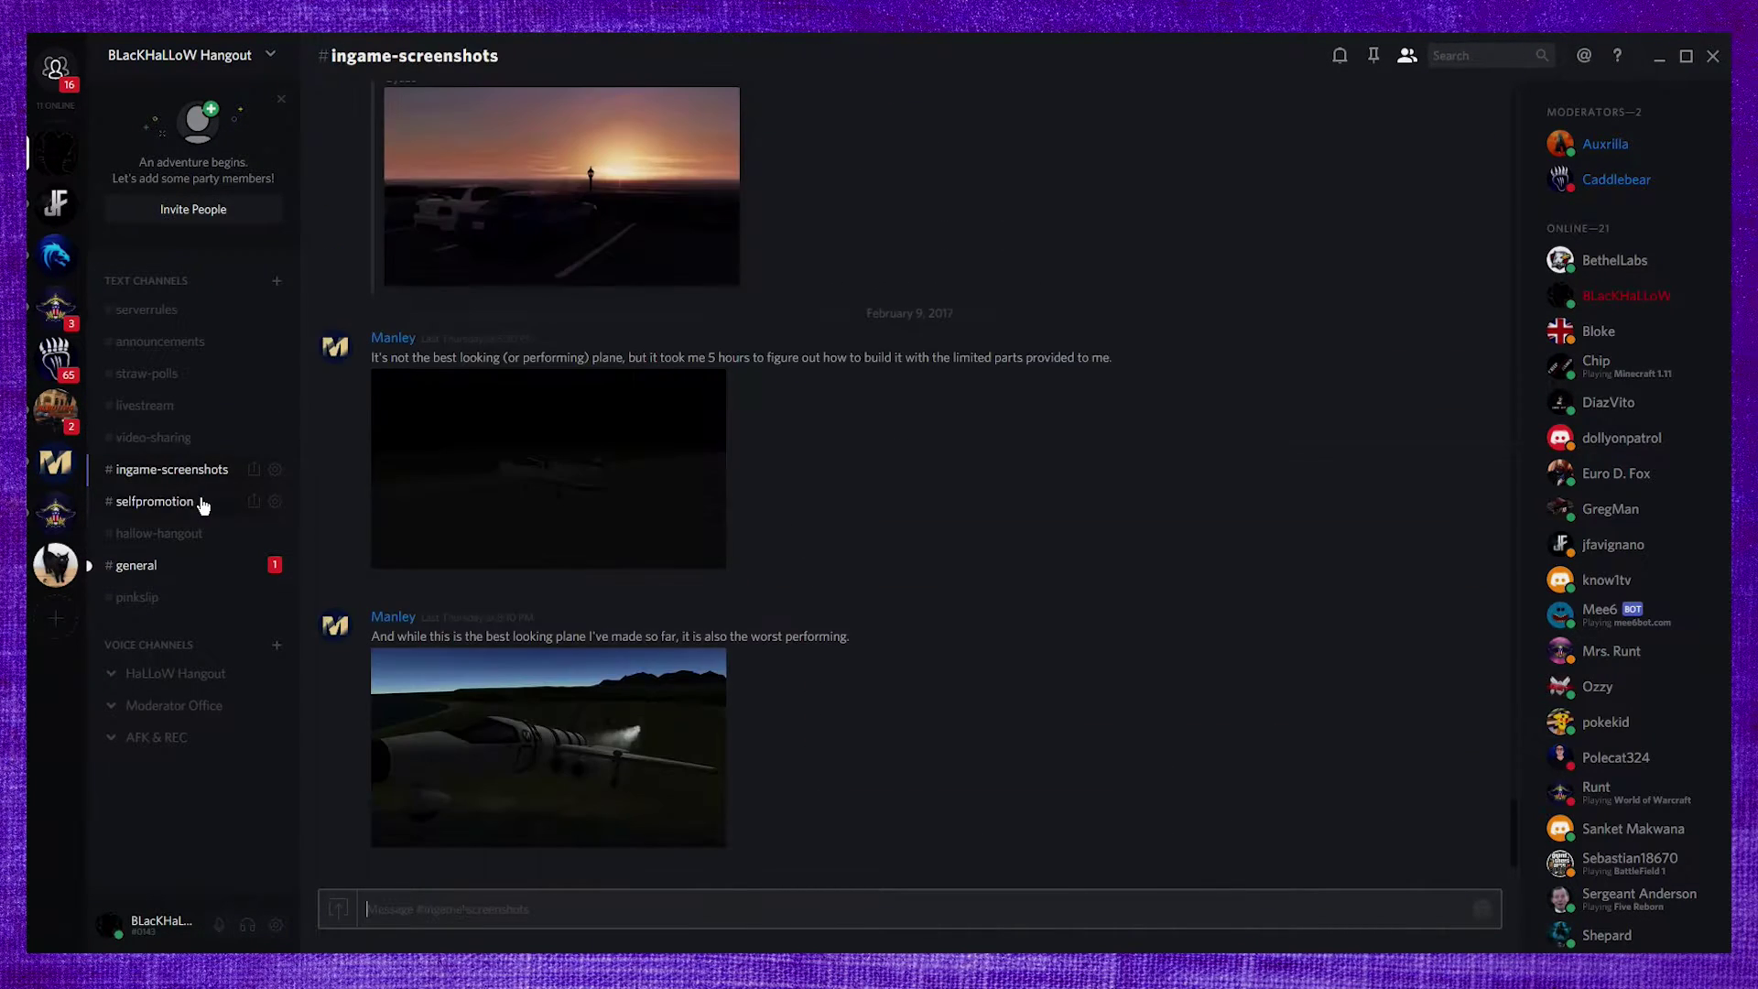
left_click(201, 503)
left_click(186, 533)
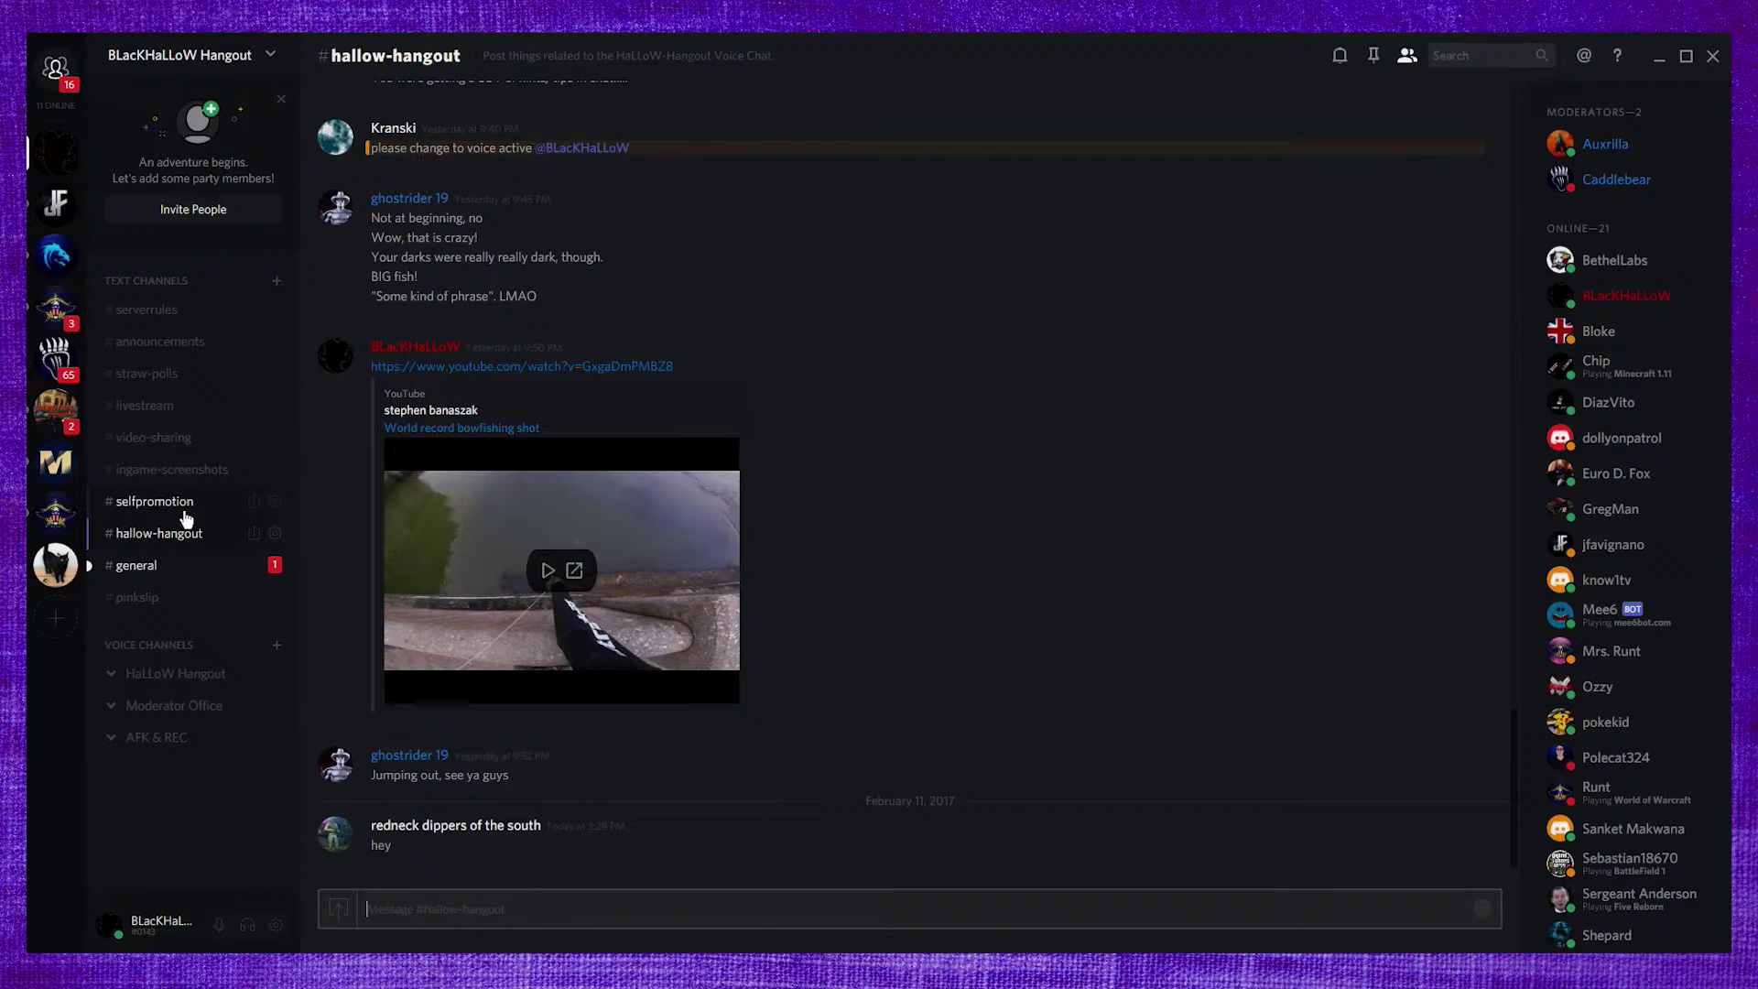
Step: Open the general text channel and read its recent messages
left_click(128, 568)
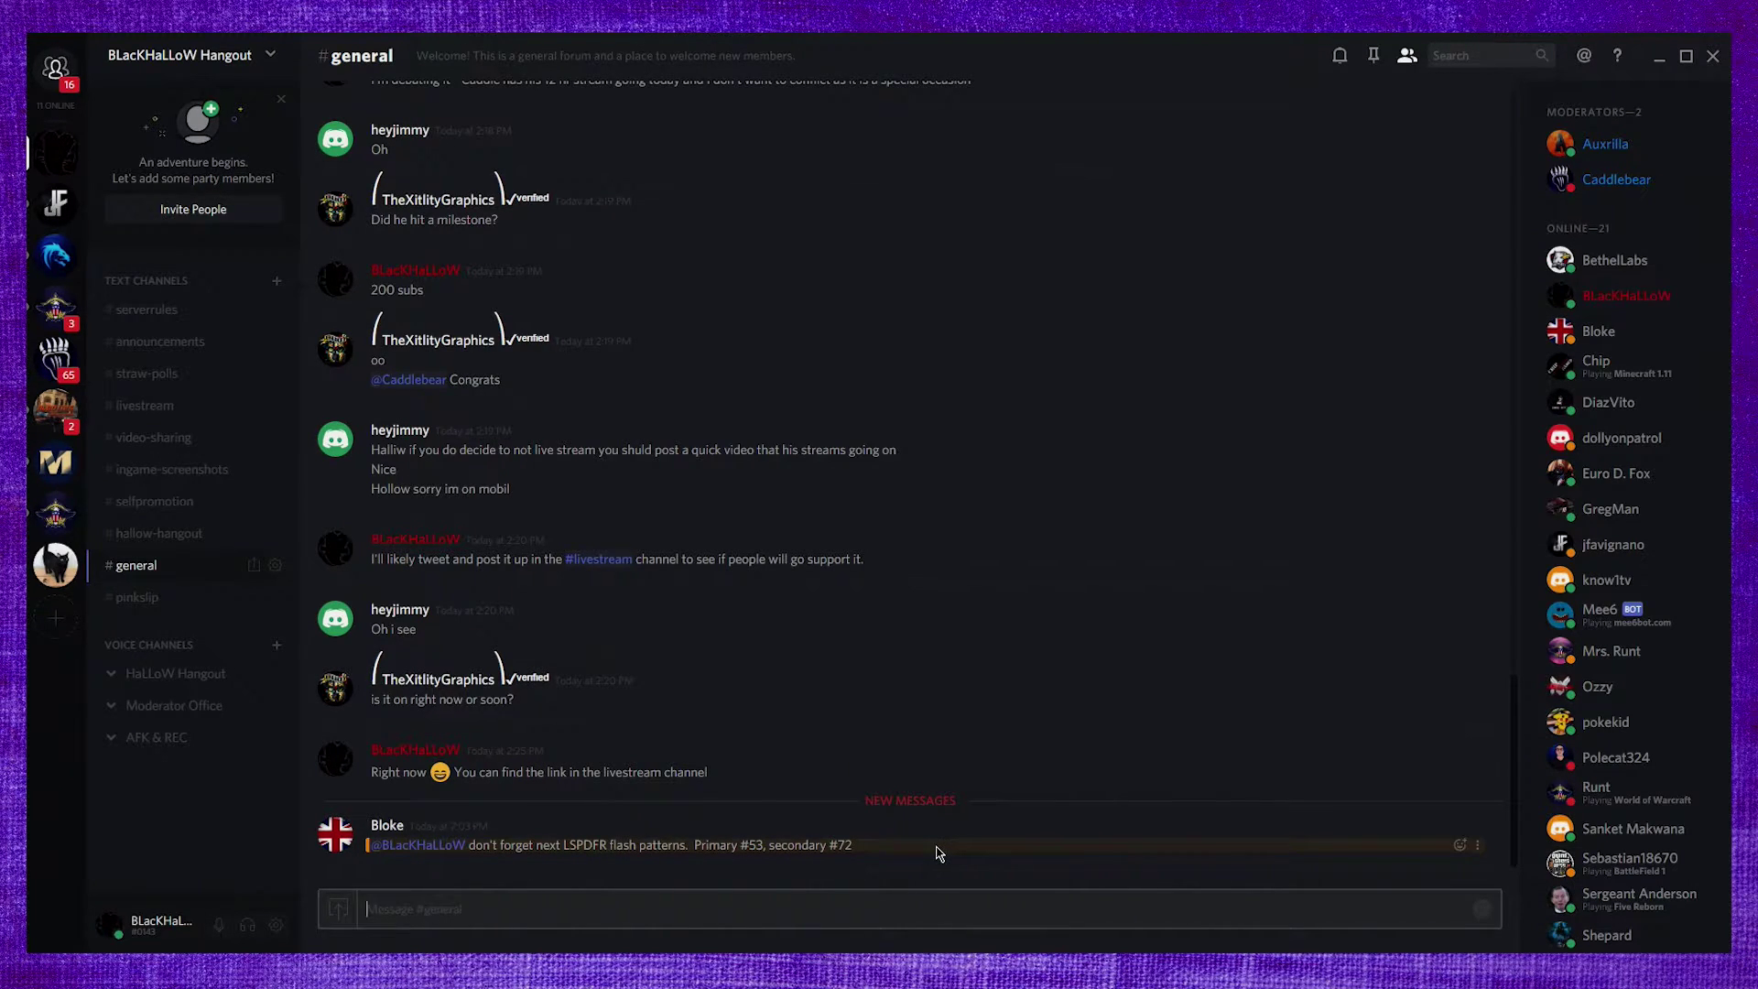
scroll(1113, 685, "up", 5)
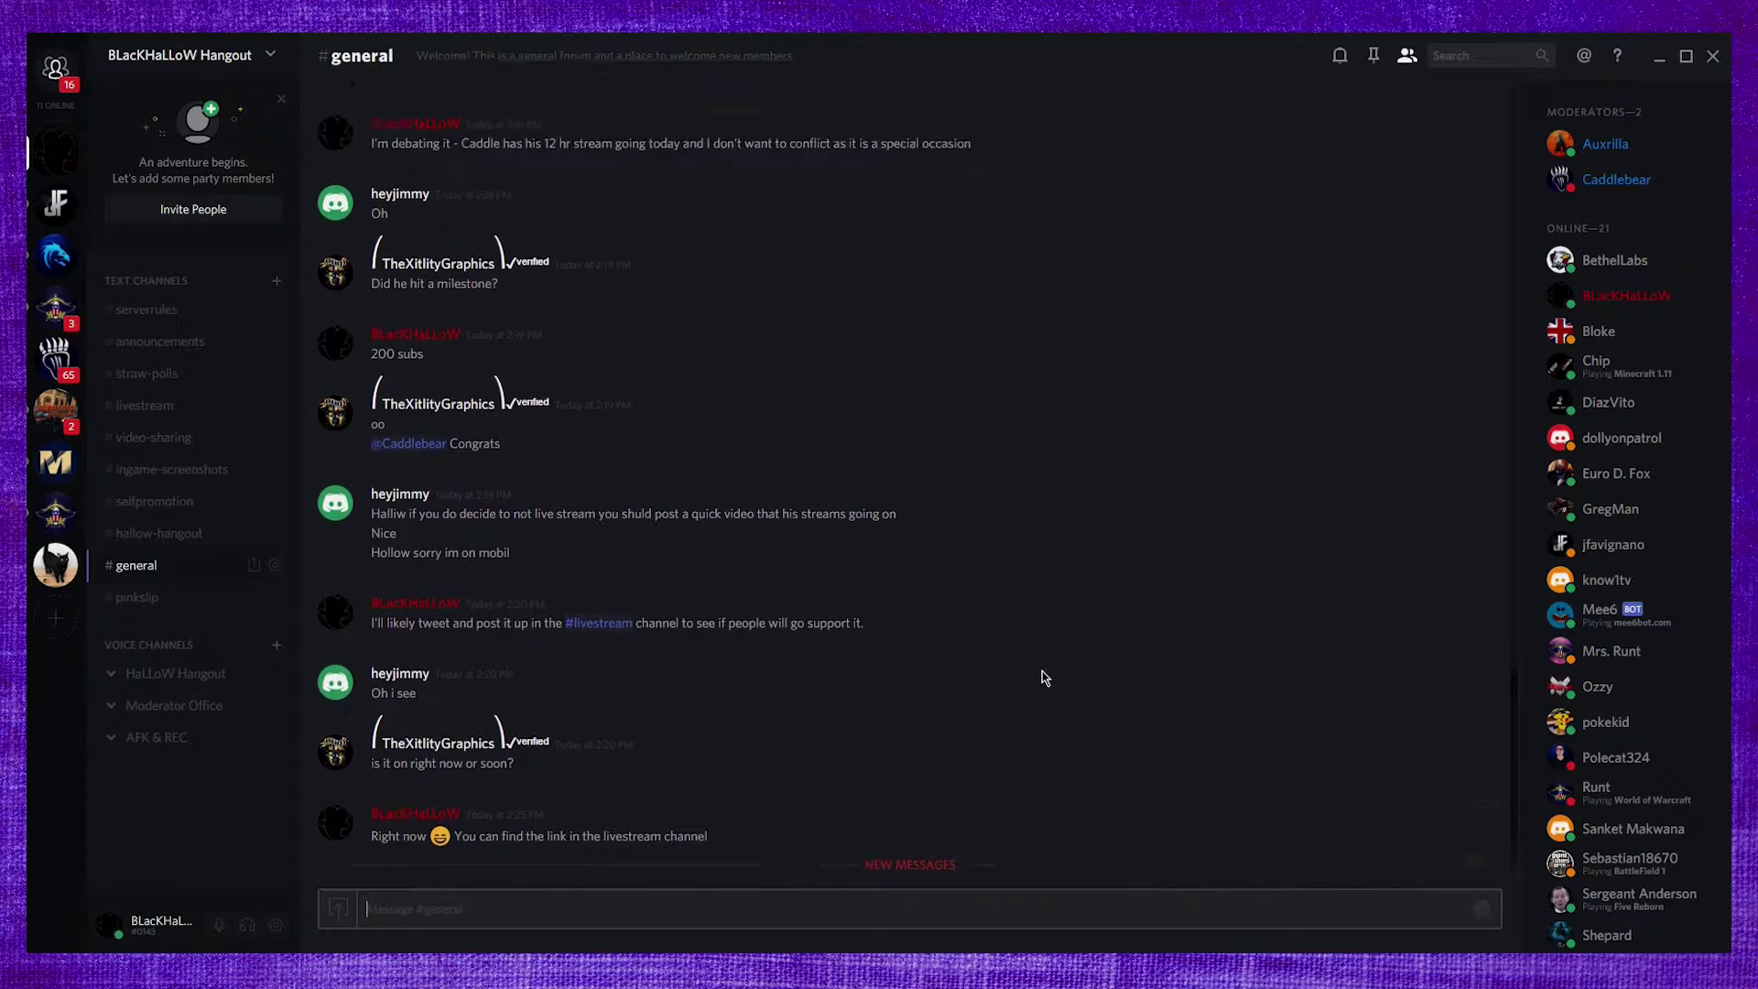
scroll(1045, 703, "down", 5)
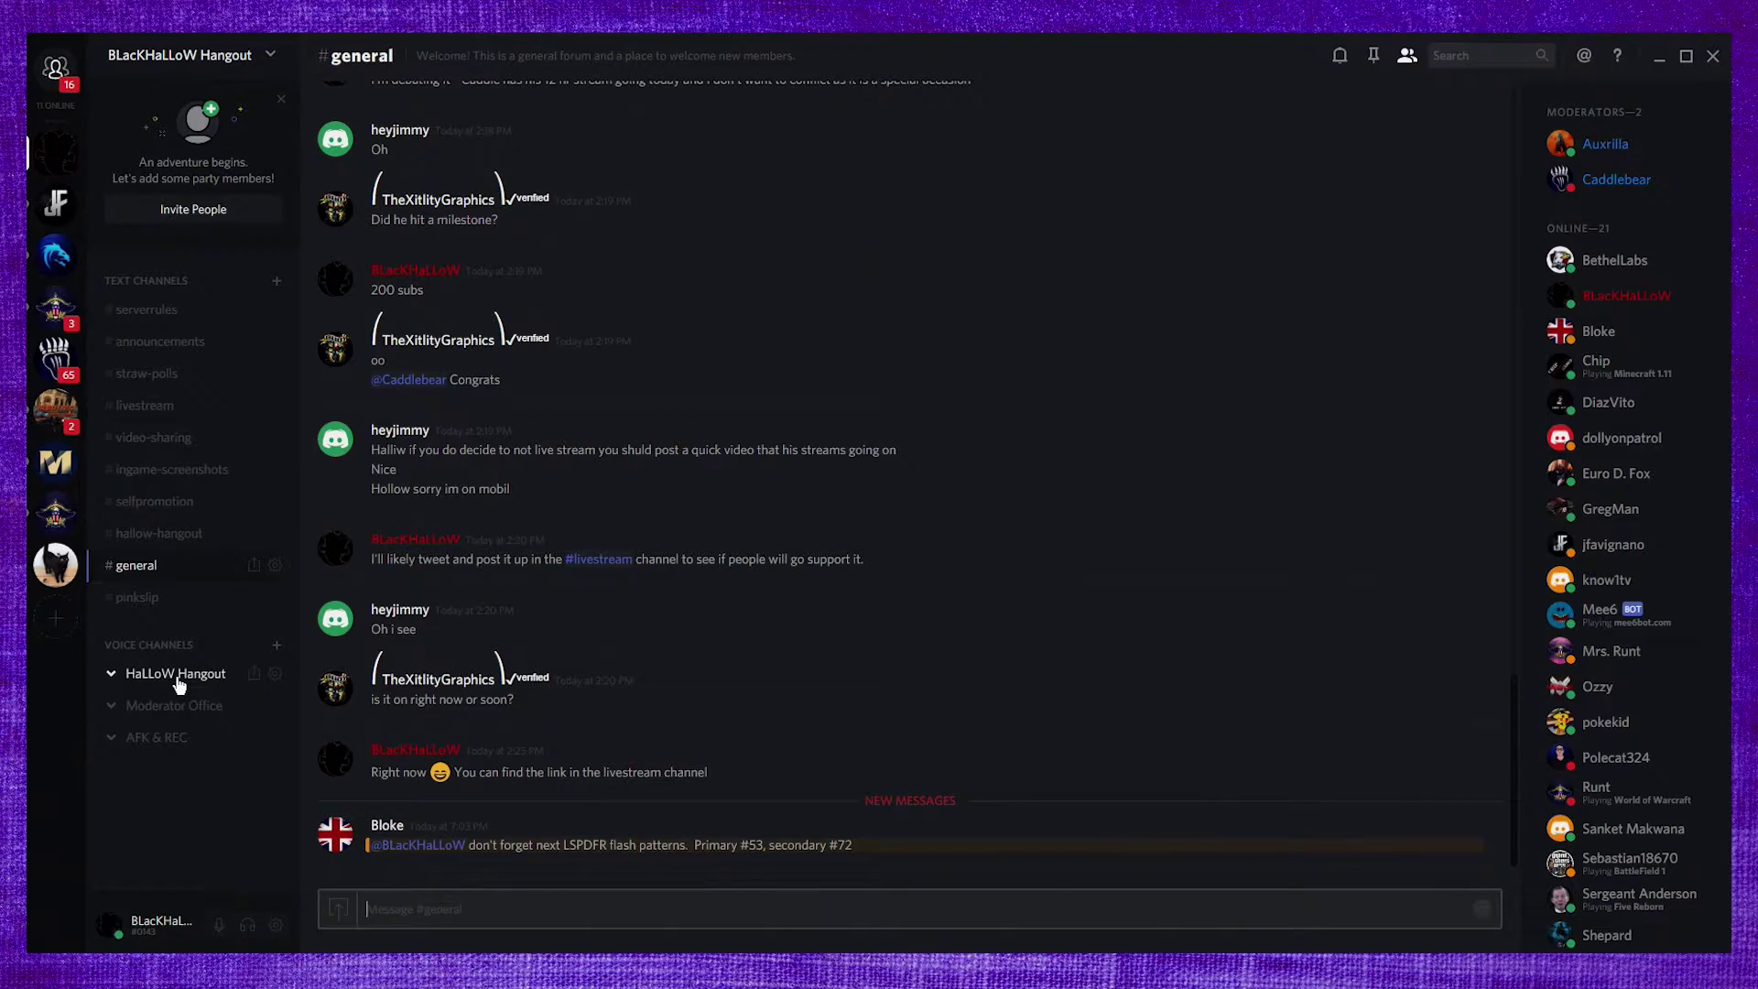
Step: Join the Moderator Office voice channel and mute and unmute the microphone
left_click(185, 718)
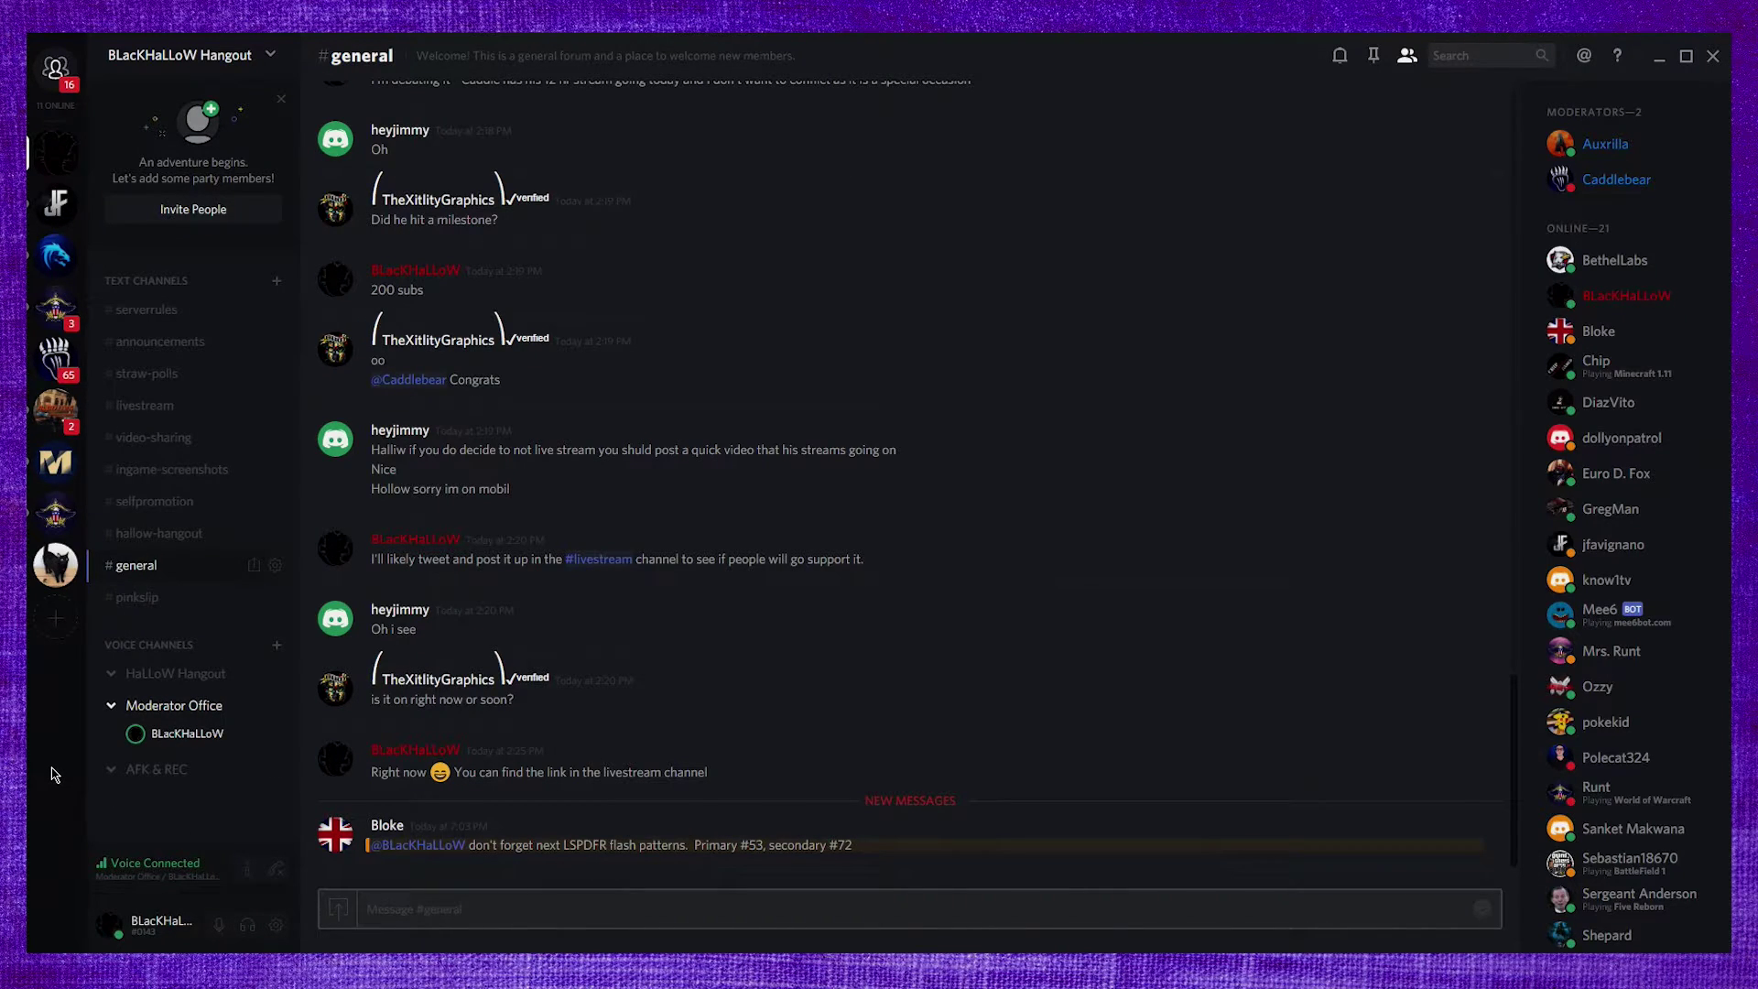
left_click(218, 926)
left_click(219, 932)
Step: Deafen and undeafen the audio, and disconnect from the Moderator Office voice channel
left_click(241, 936)
left_click(242, 938)
left_click(276, 875)
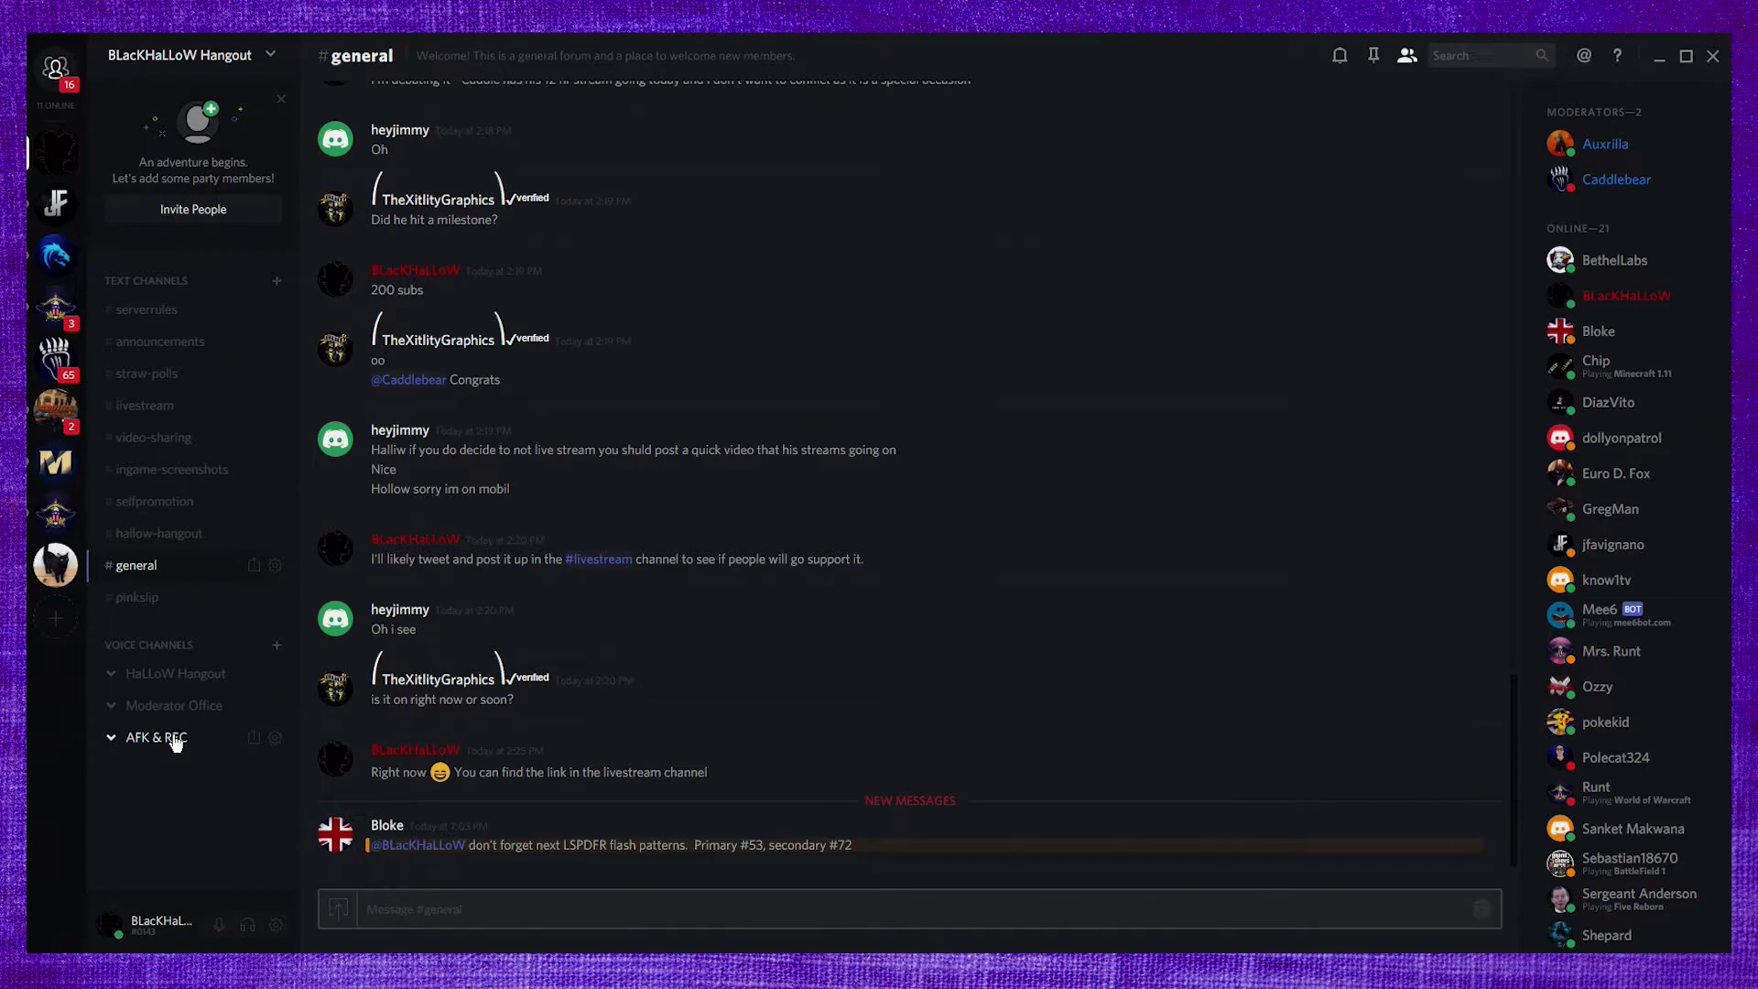
Step: Set the voice input mode to Push to Talk in the user settings
left_click(275, 925)
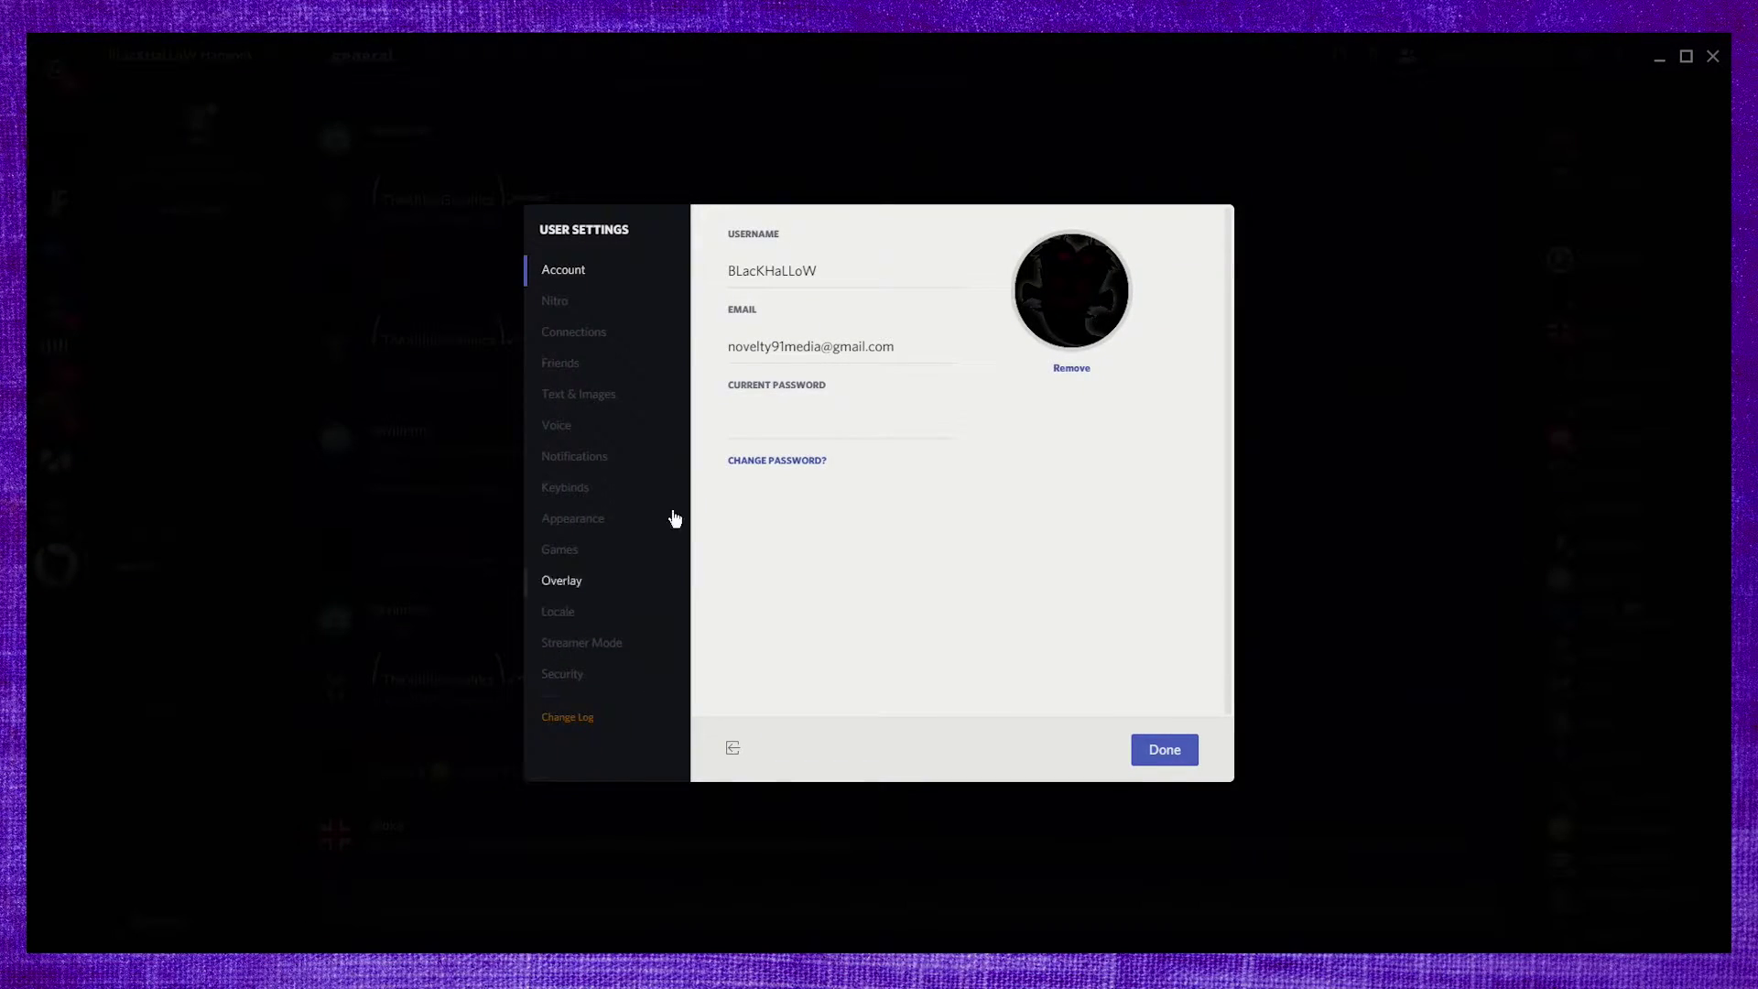
left_click(563, 428)
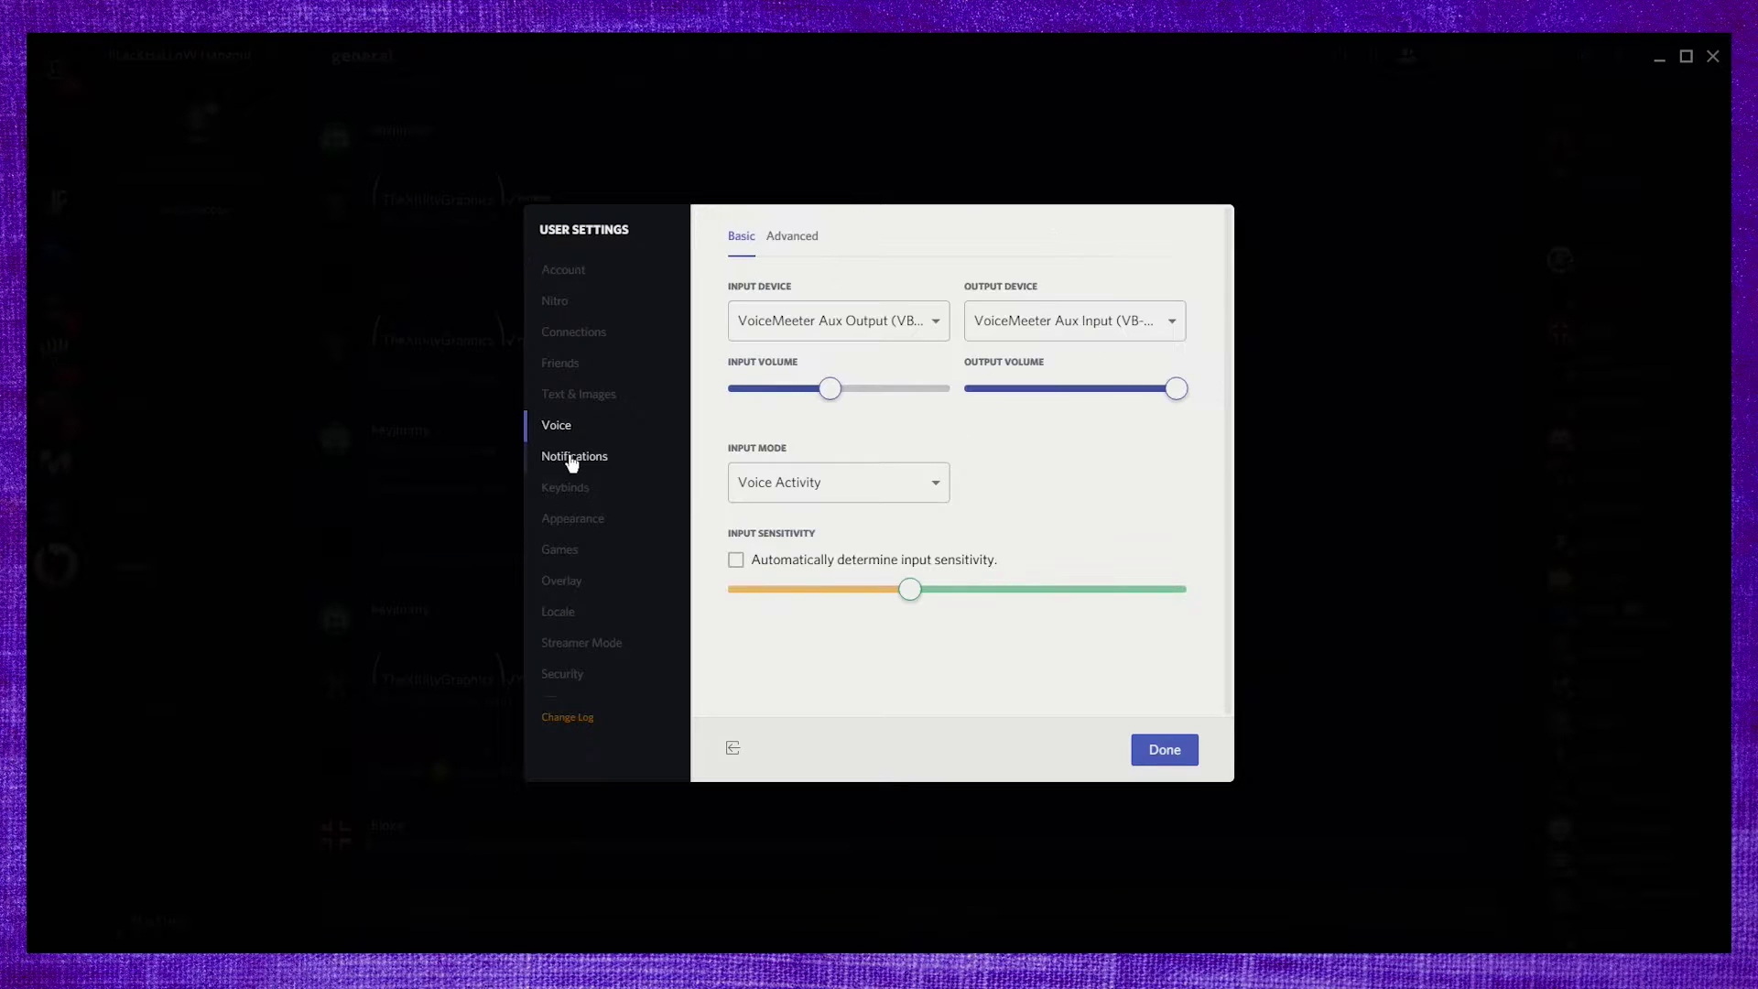
left_click(899, 491)
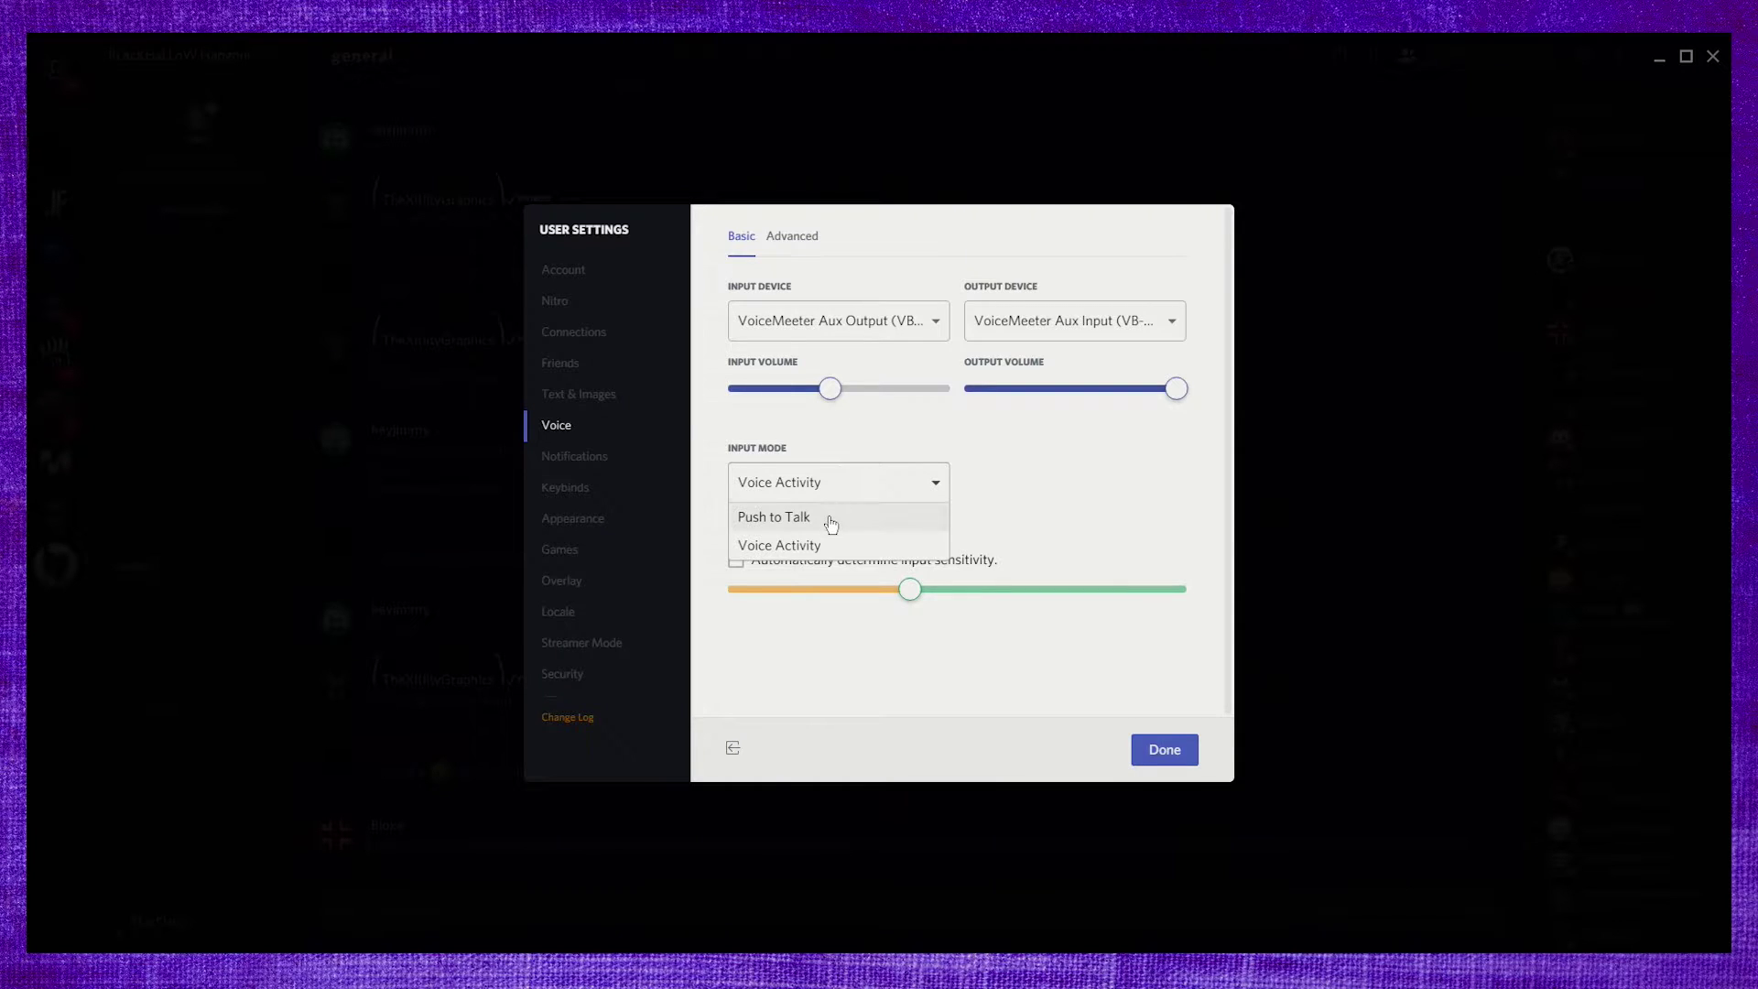
left_click(774, 517)
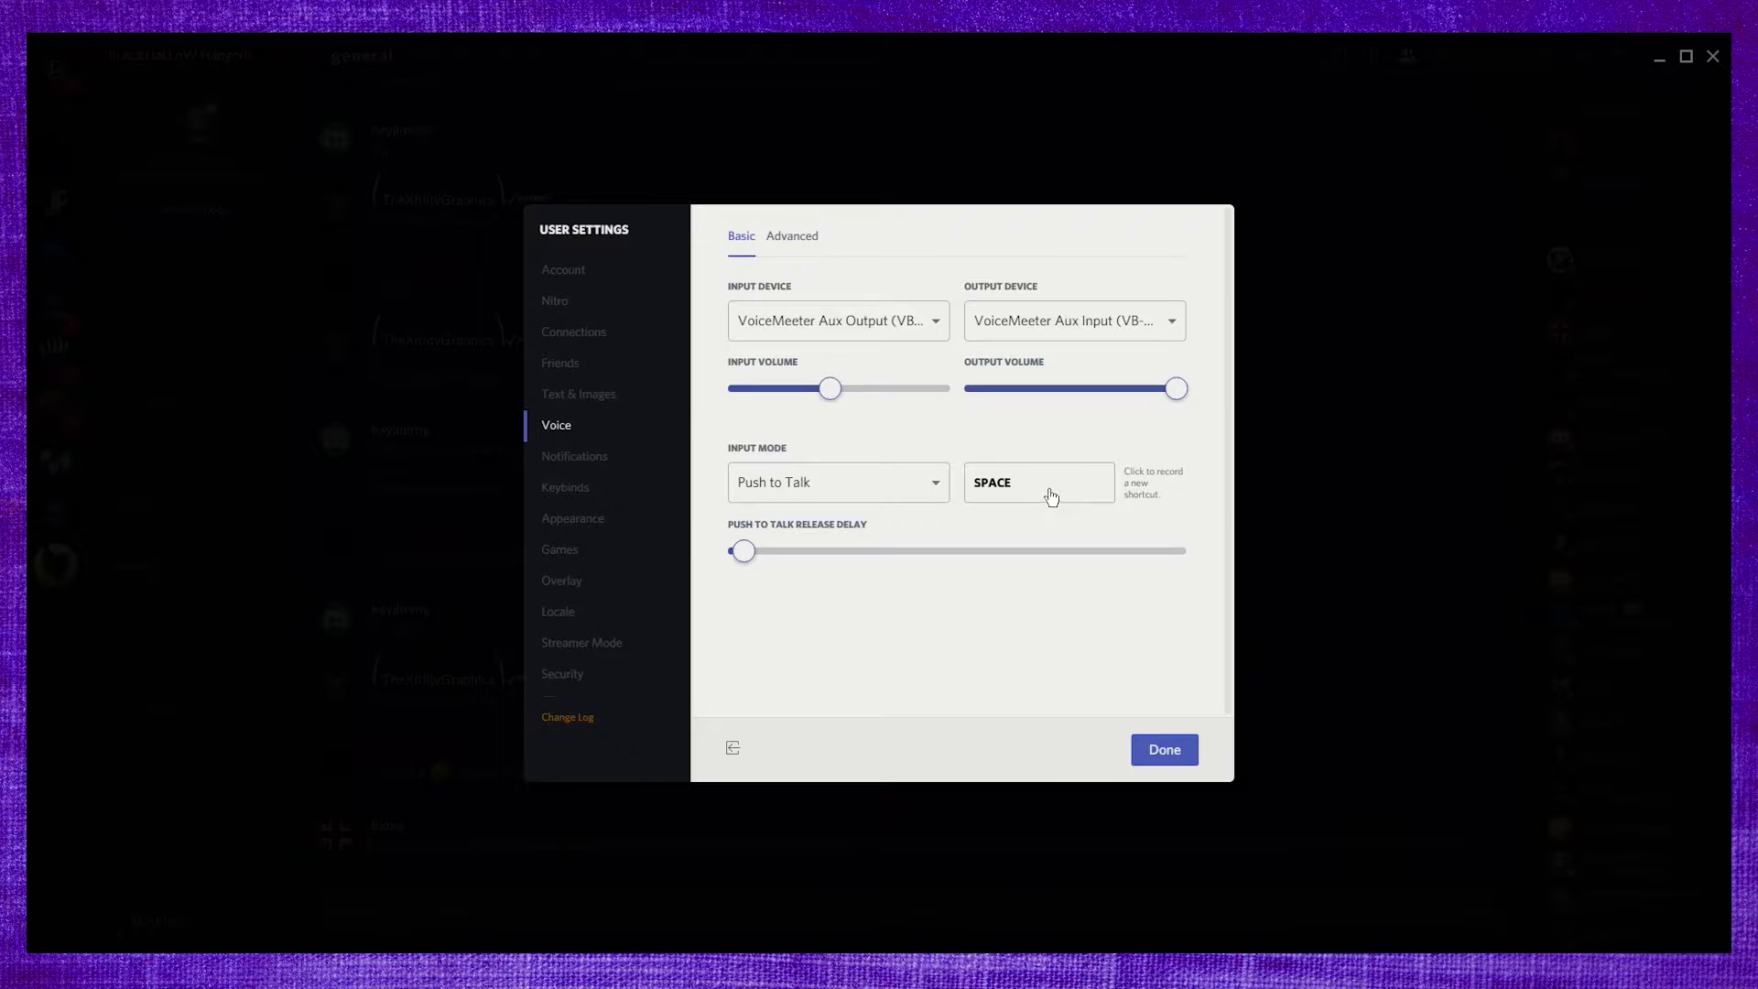
Step: Switch the voice input mode back to Voice Activity and close the user settings
left_click(926, 486)
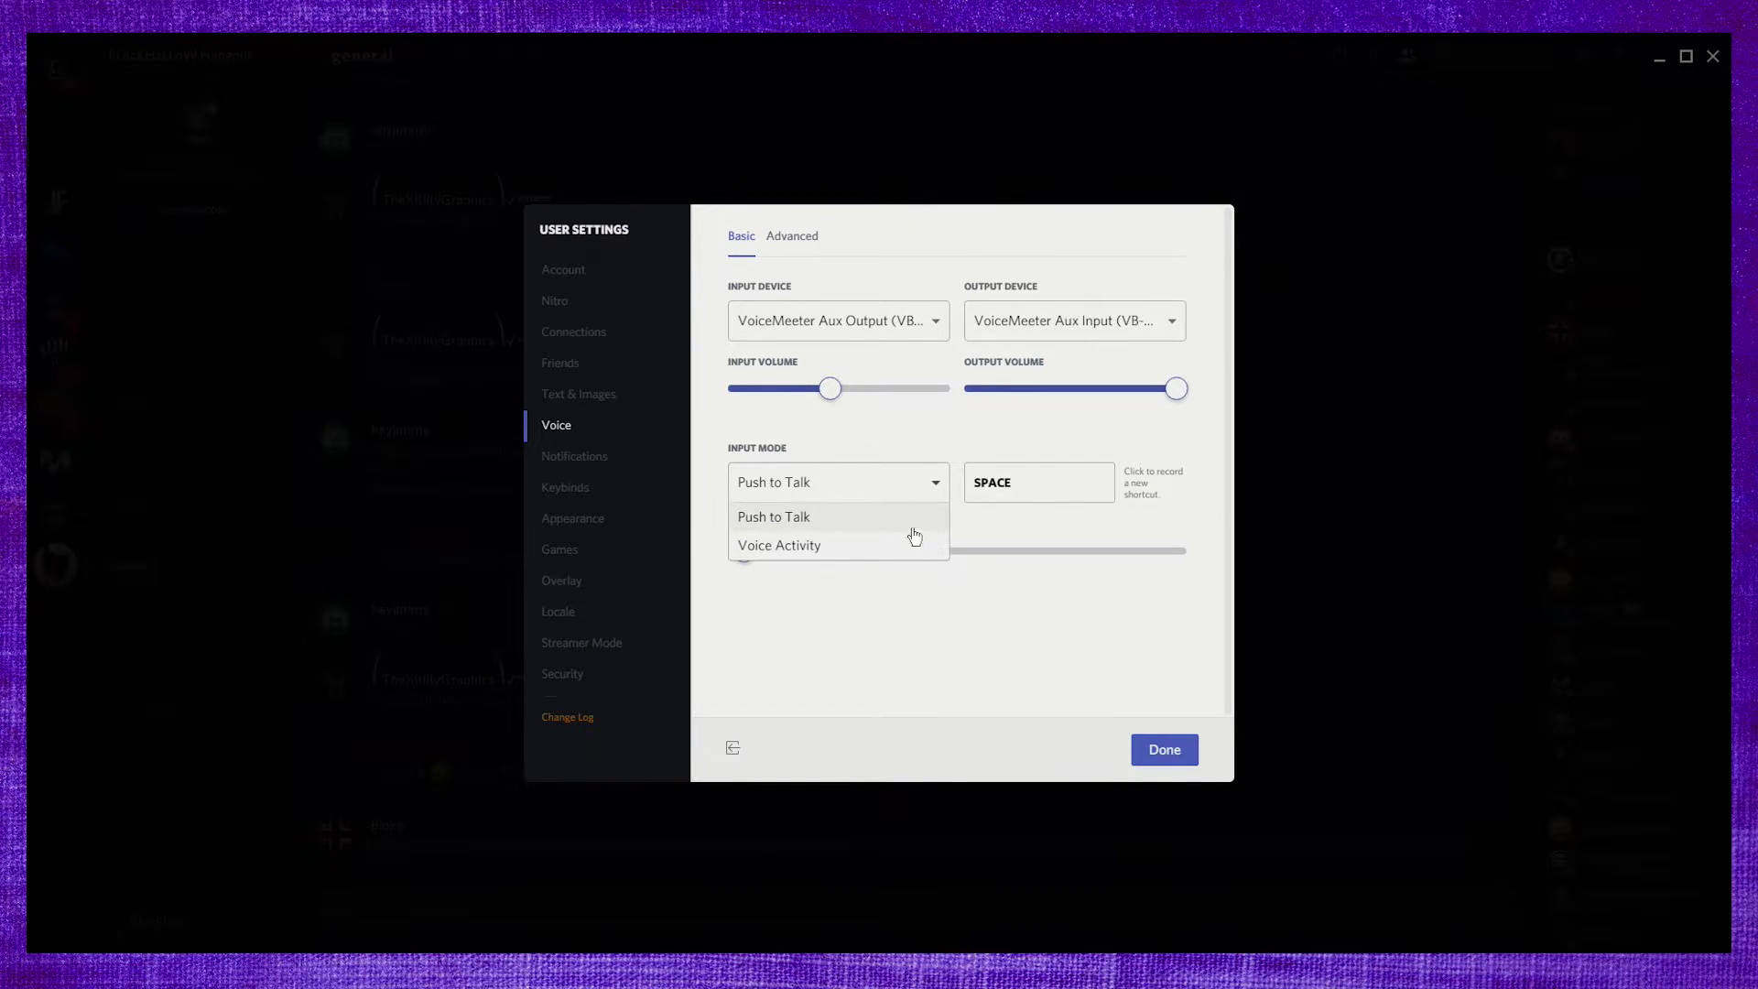
left_click(884, 548)
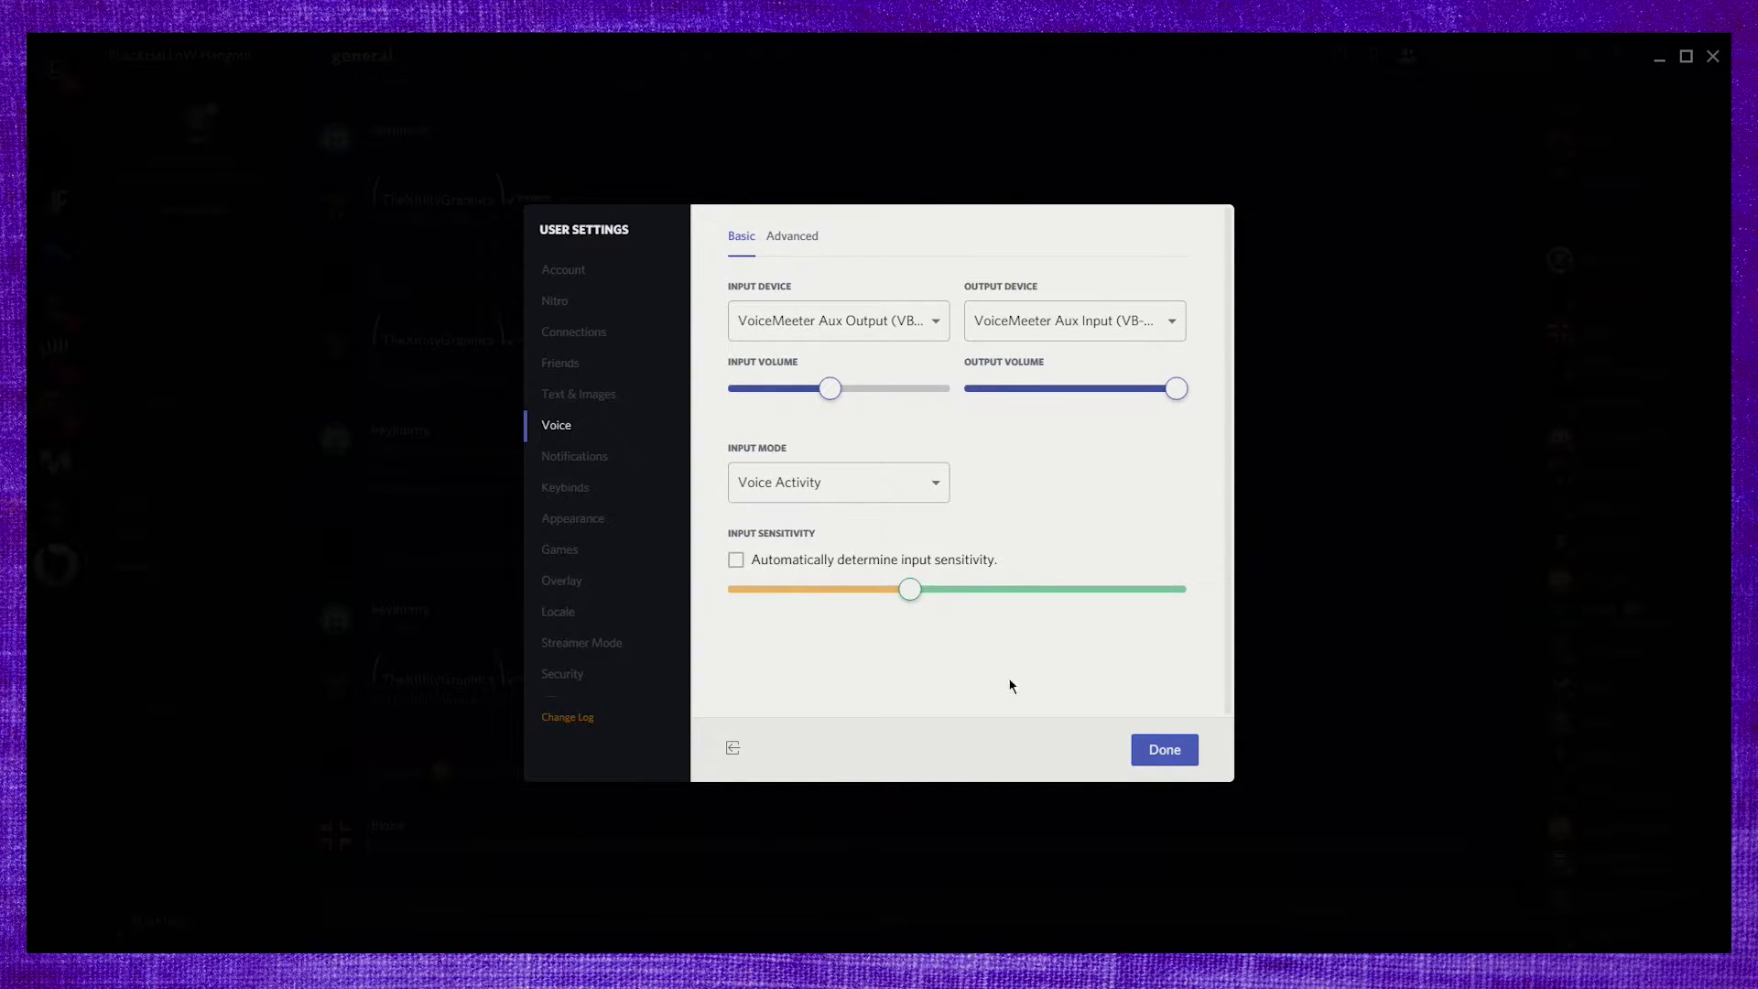
left_click(1168, 754)
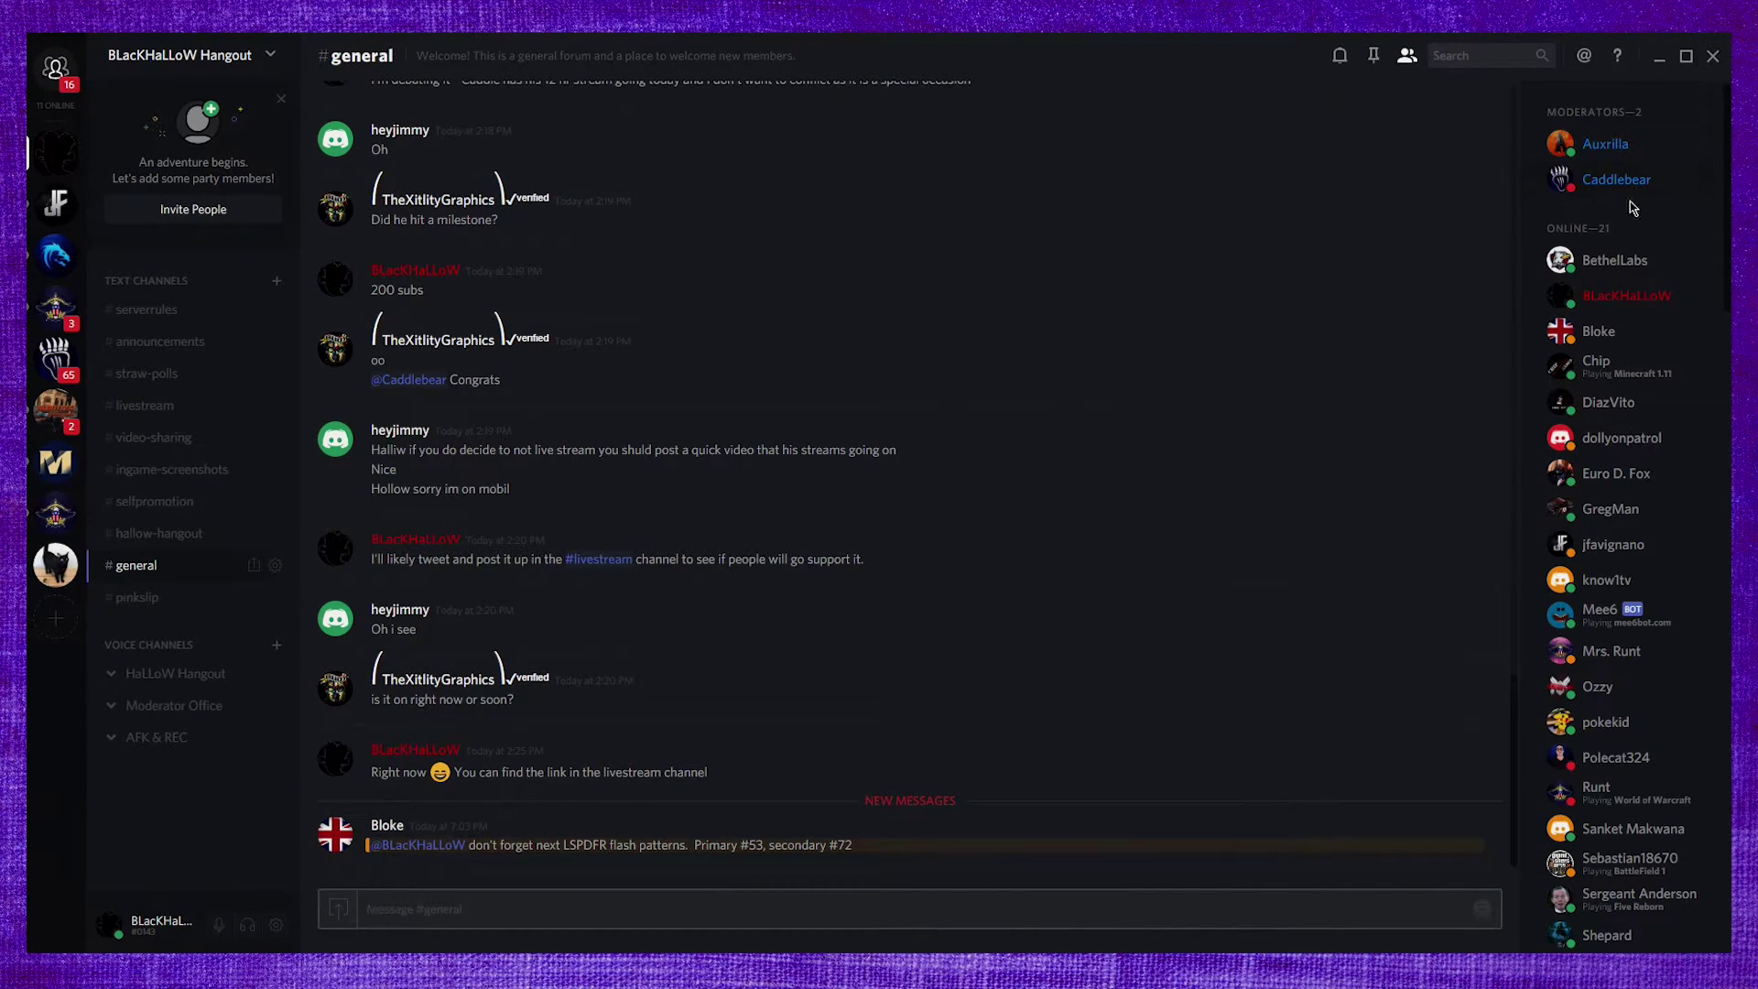
Step: Examine the server's member list, from the moderators through the online members to the offline members
scroll(1634, 256, "down", 3)
scroll(1634, 275, "up", 3)
scroll(1685, 634, "down", 10)
scroll(1668, 322, "up", 2)
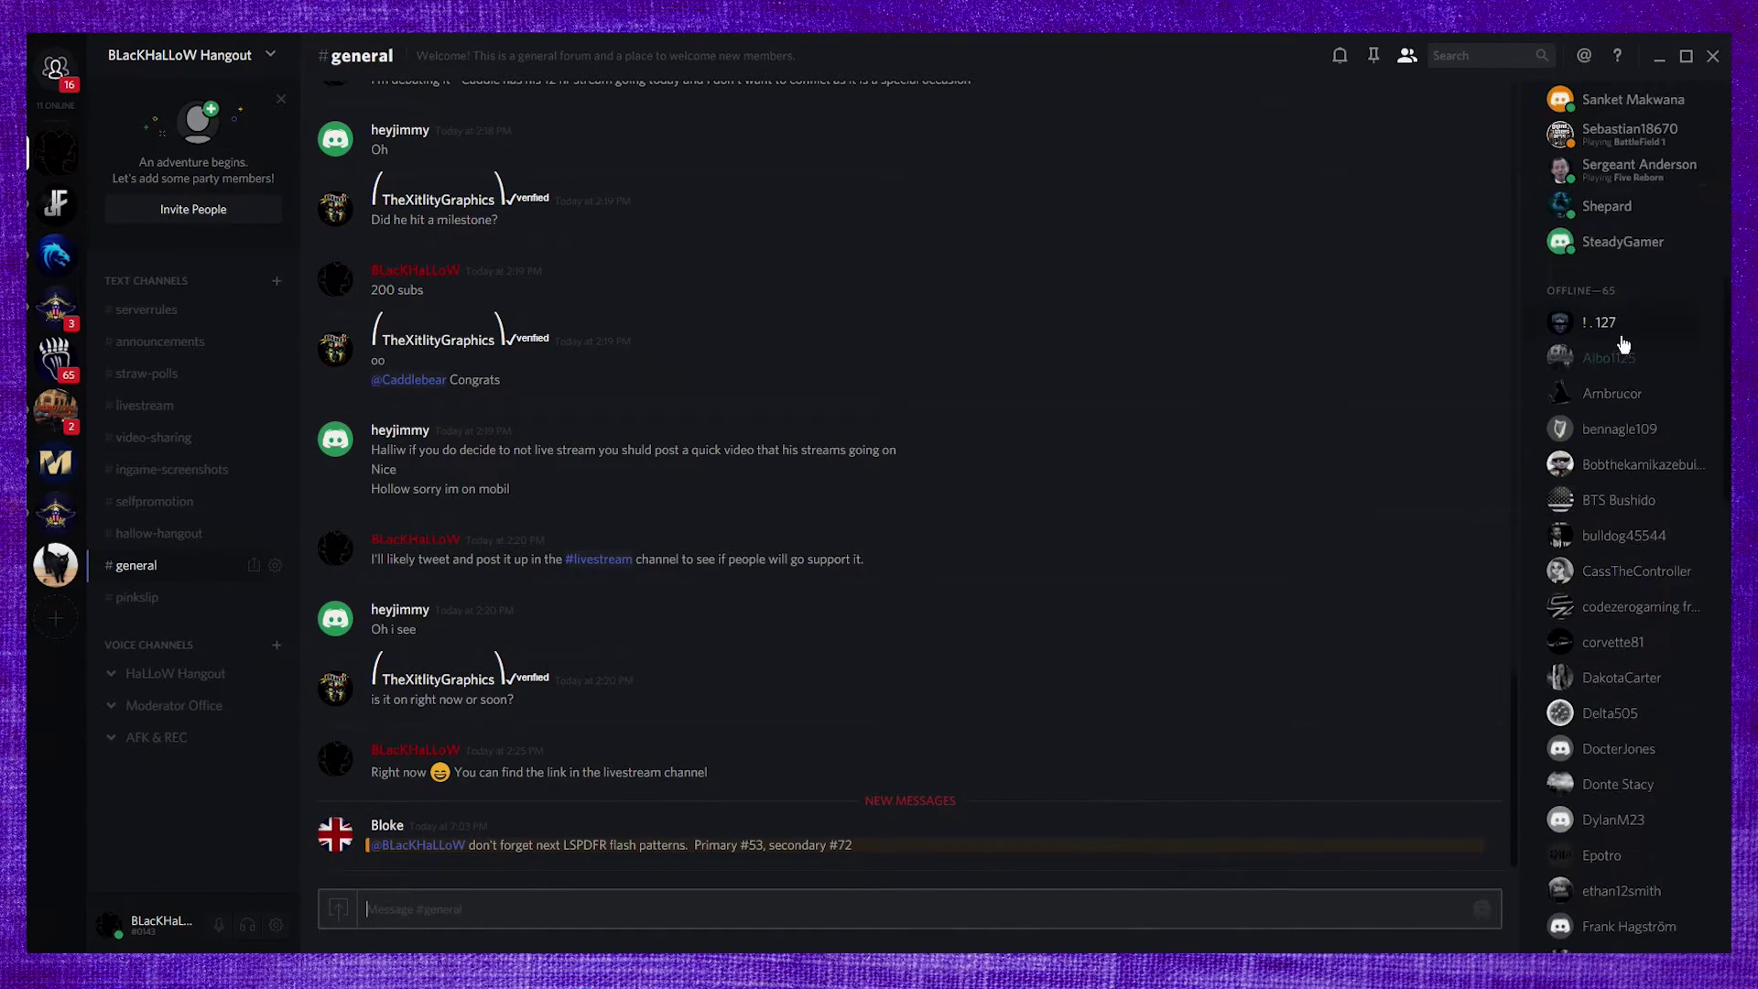
scroll(1640, 600, "down", 9)
scroll(1638, 646, "down", 8)
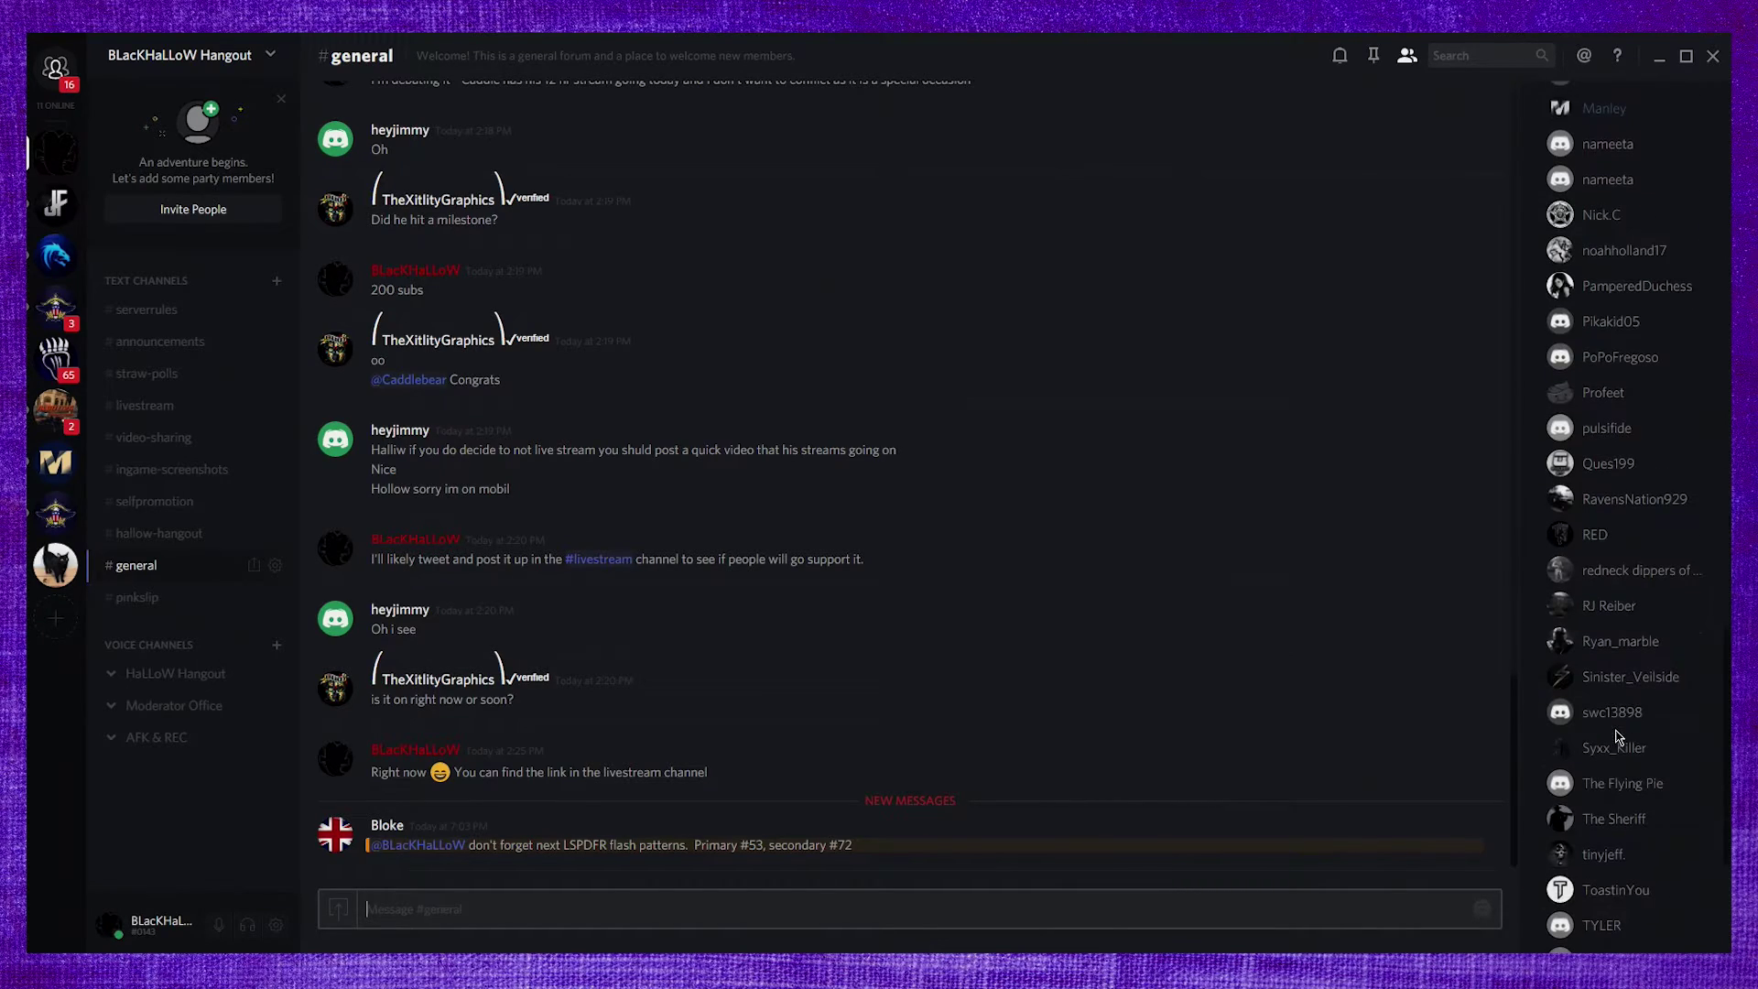
scroll(1628, 727, "up", 9)
scroll(1366, 495, "up", 9)
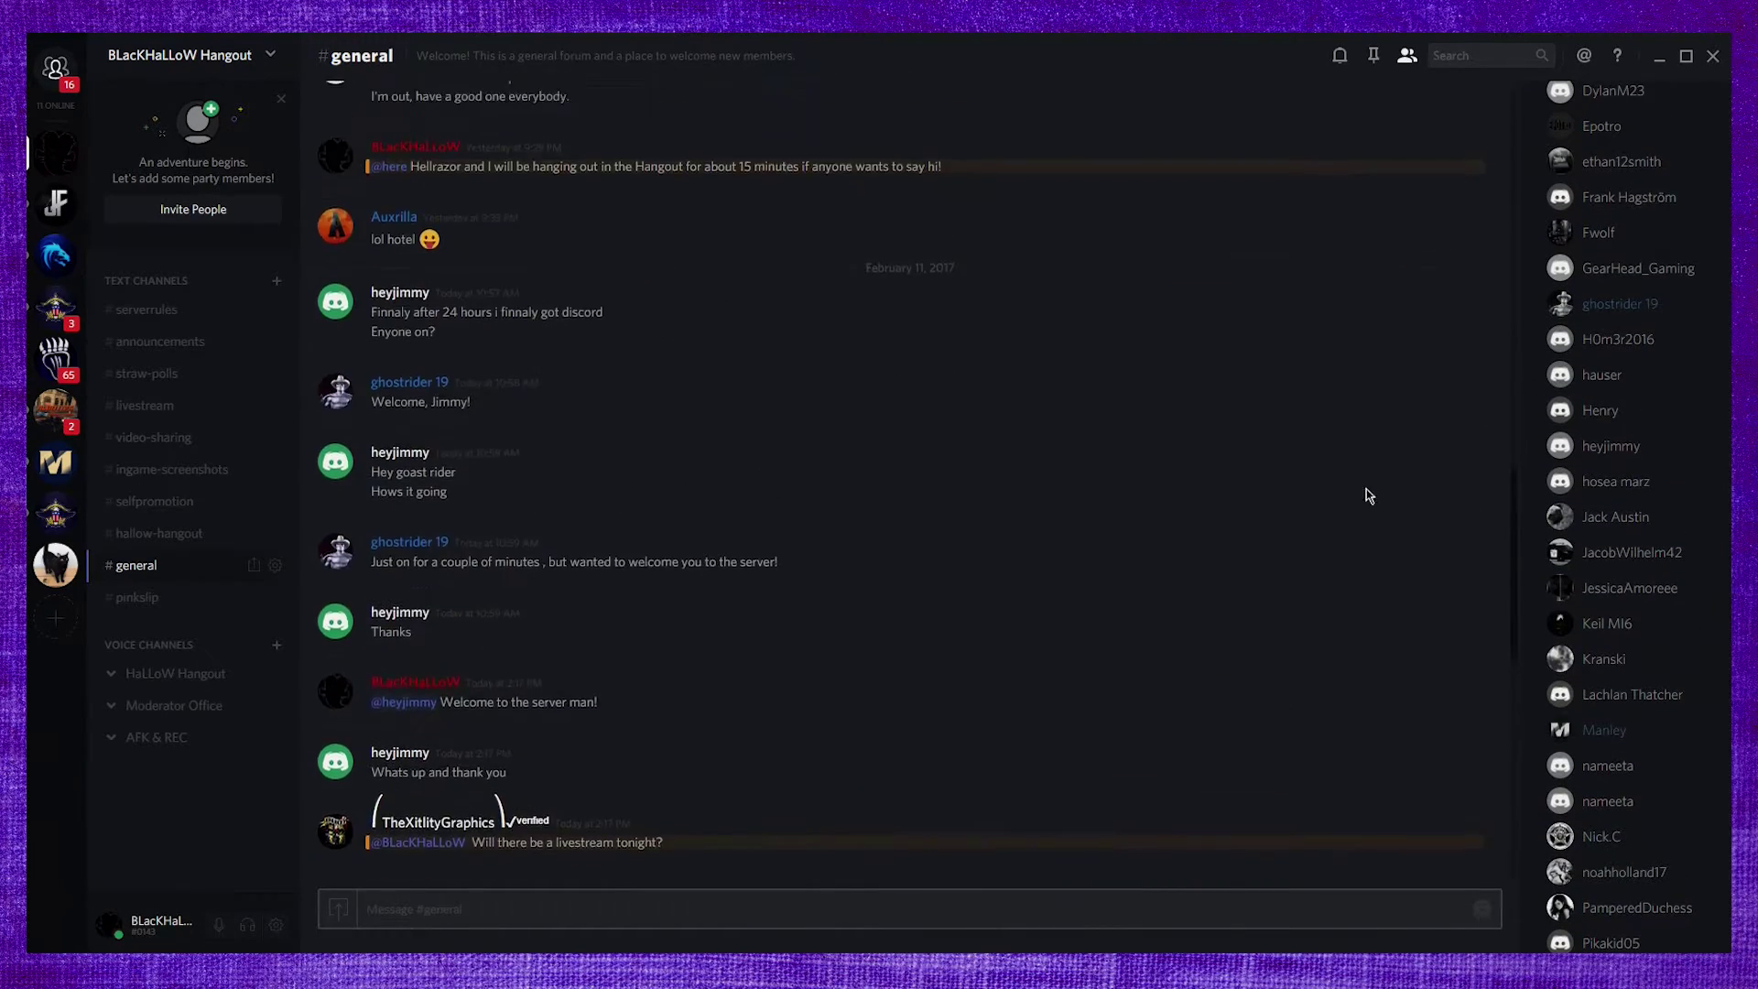
scroll(1354, 530, "down", 3)
scroll(1433, 545, "down", 5)
scroll(1625, 624, "up", 10)
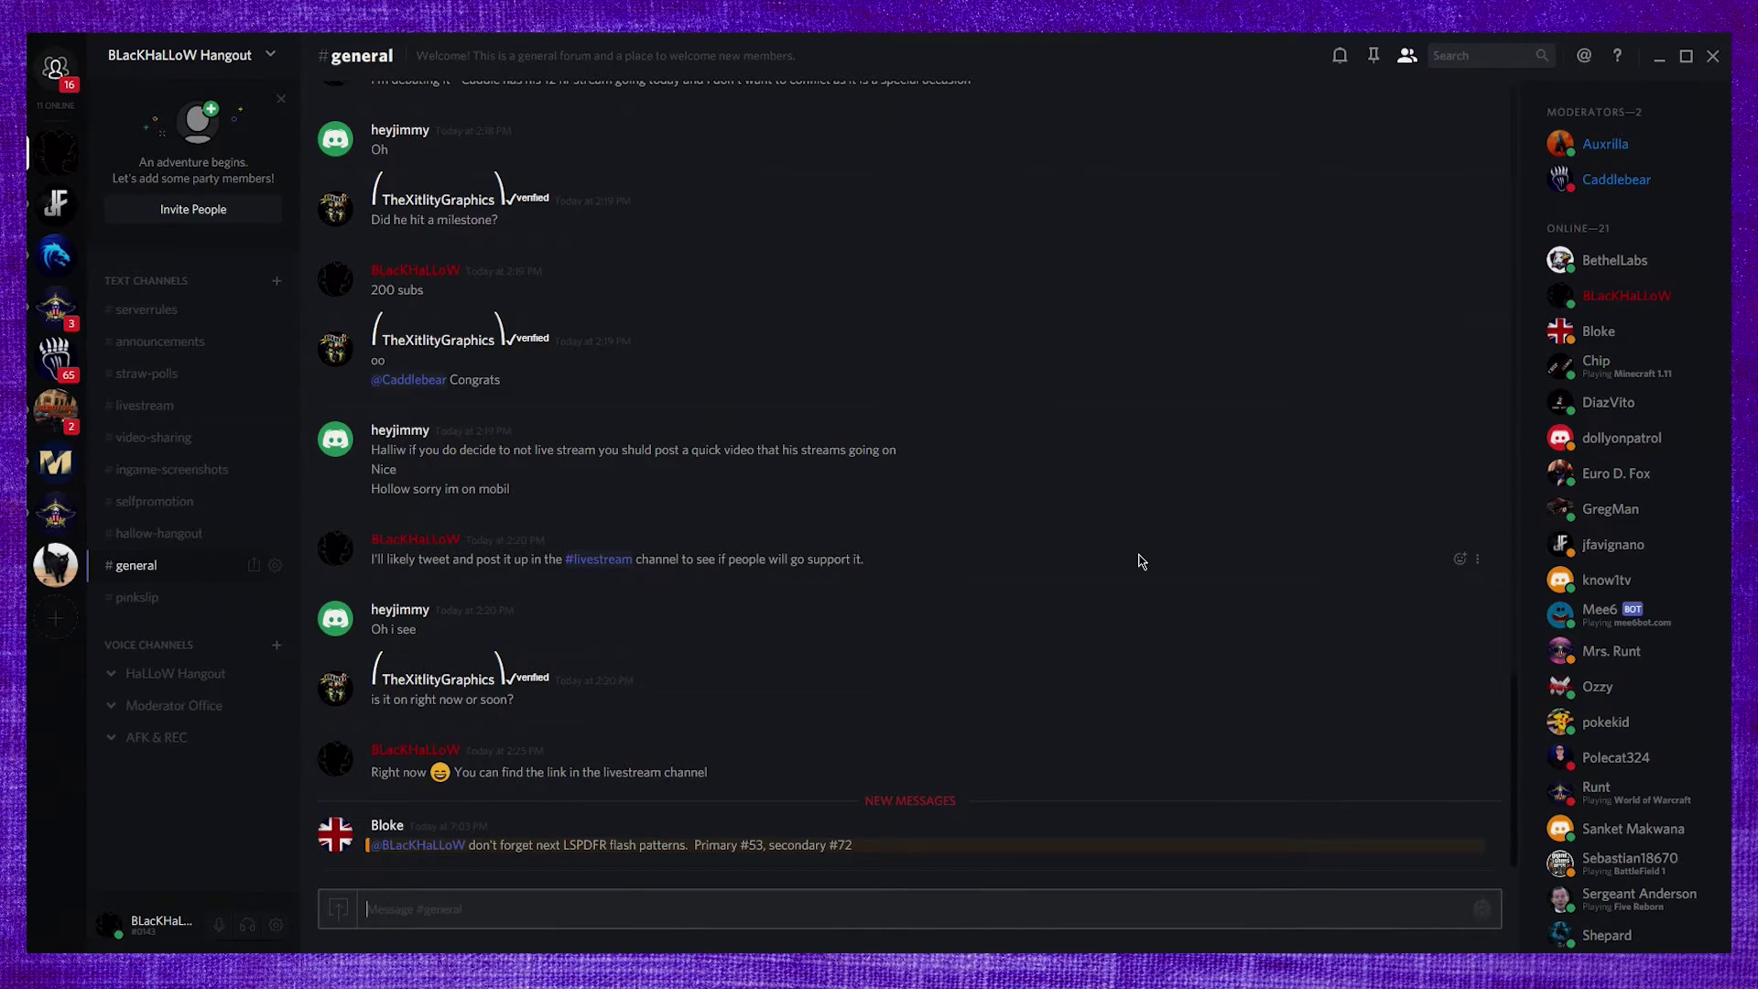
Step: Hide the server's member list and show it again
left_click(1341, 58)
left_click(1407, 57)
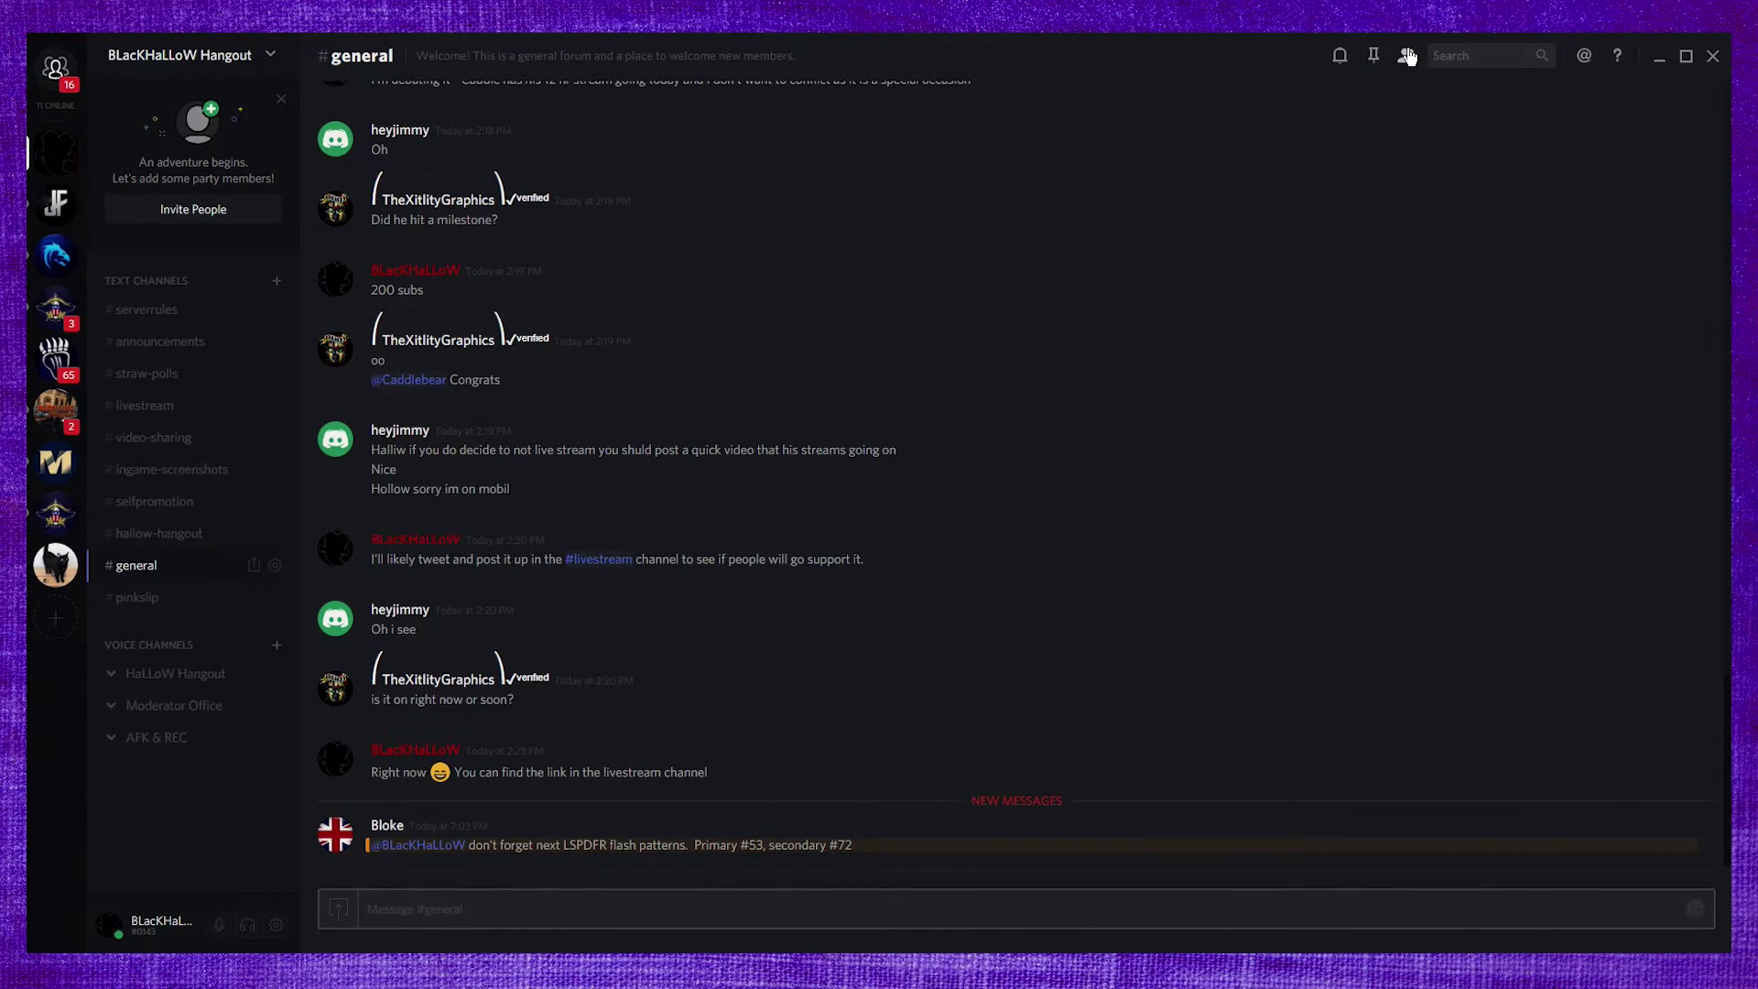
left_click(1408, 57)
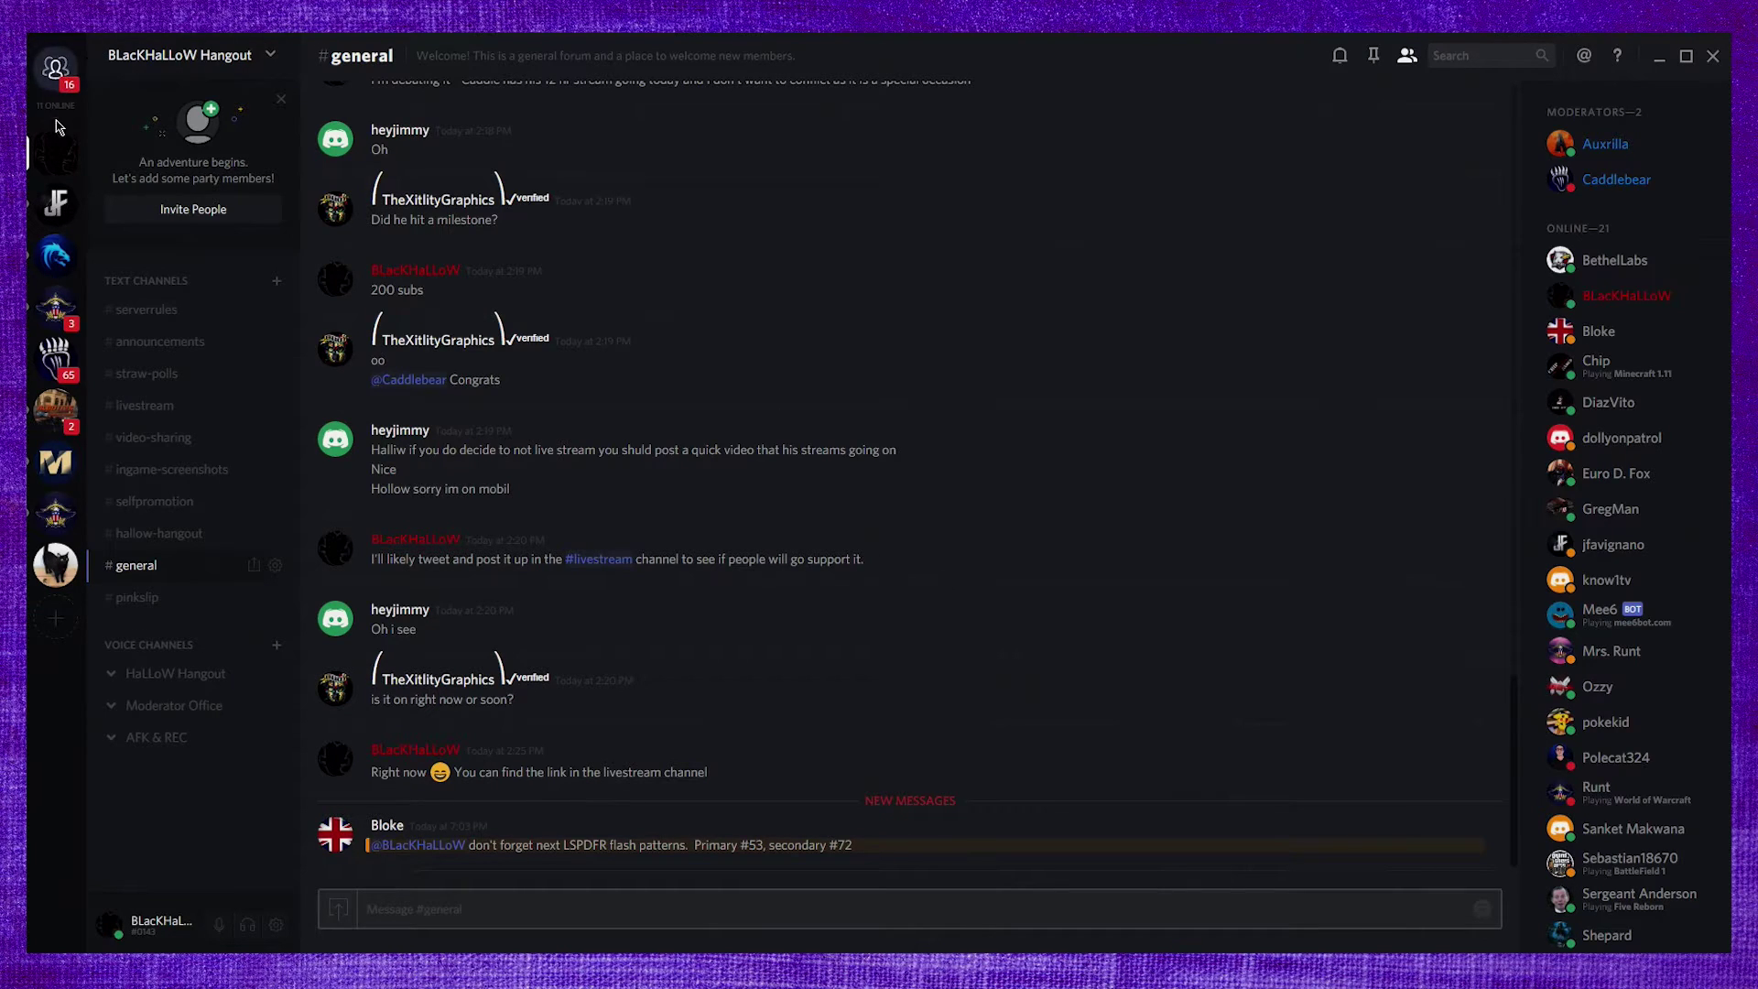
right_click(60, 165)
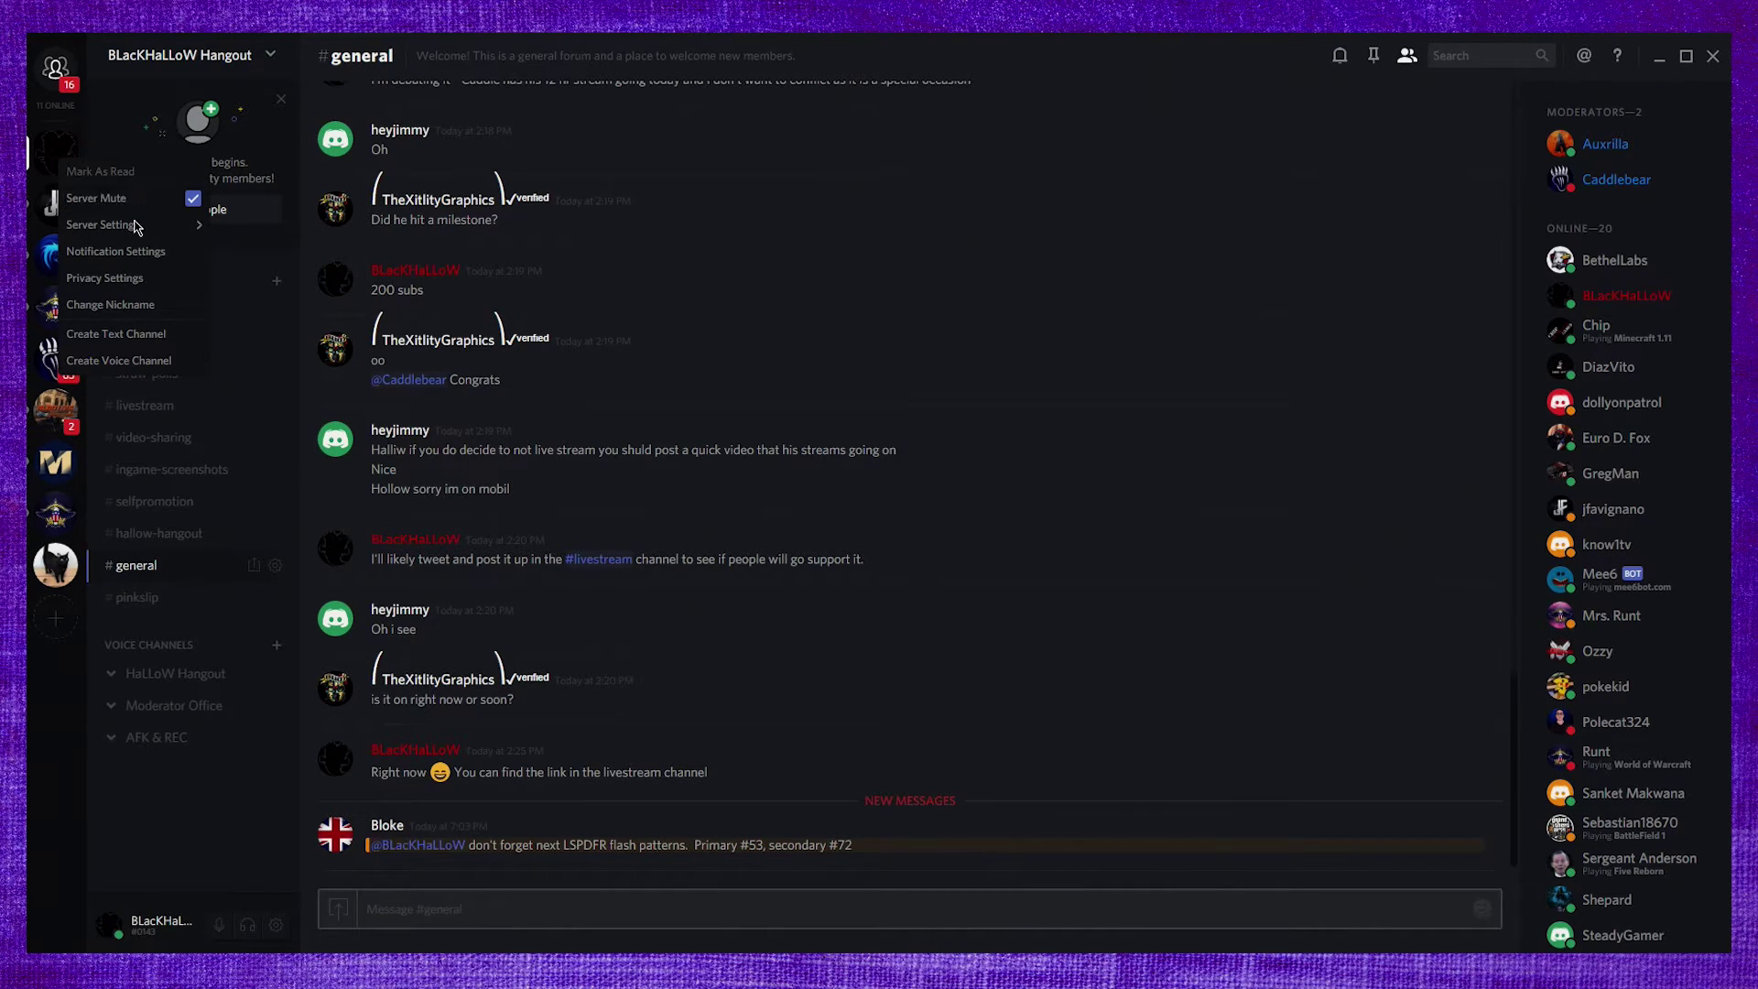
left_click(133, 256)
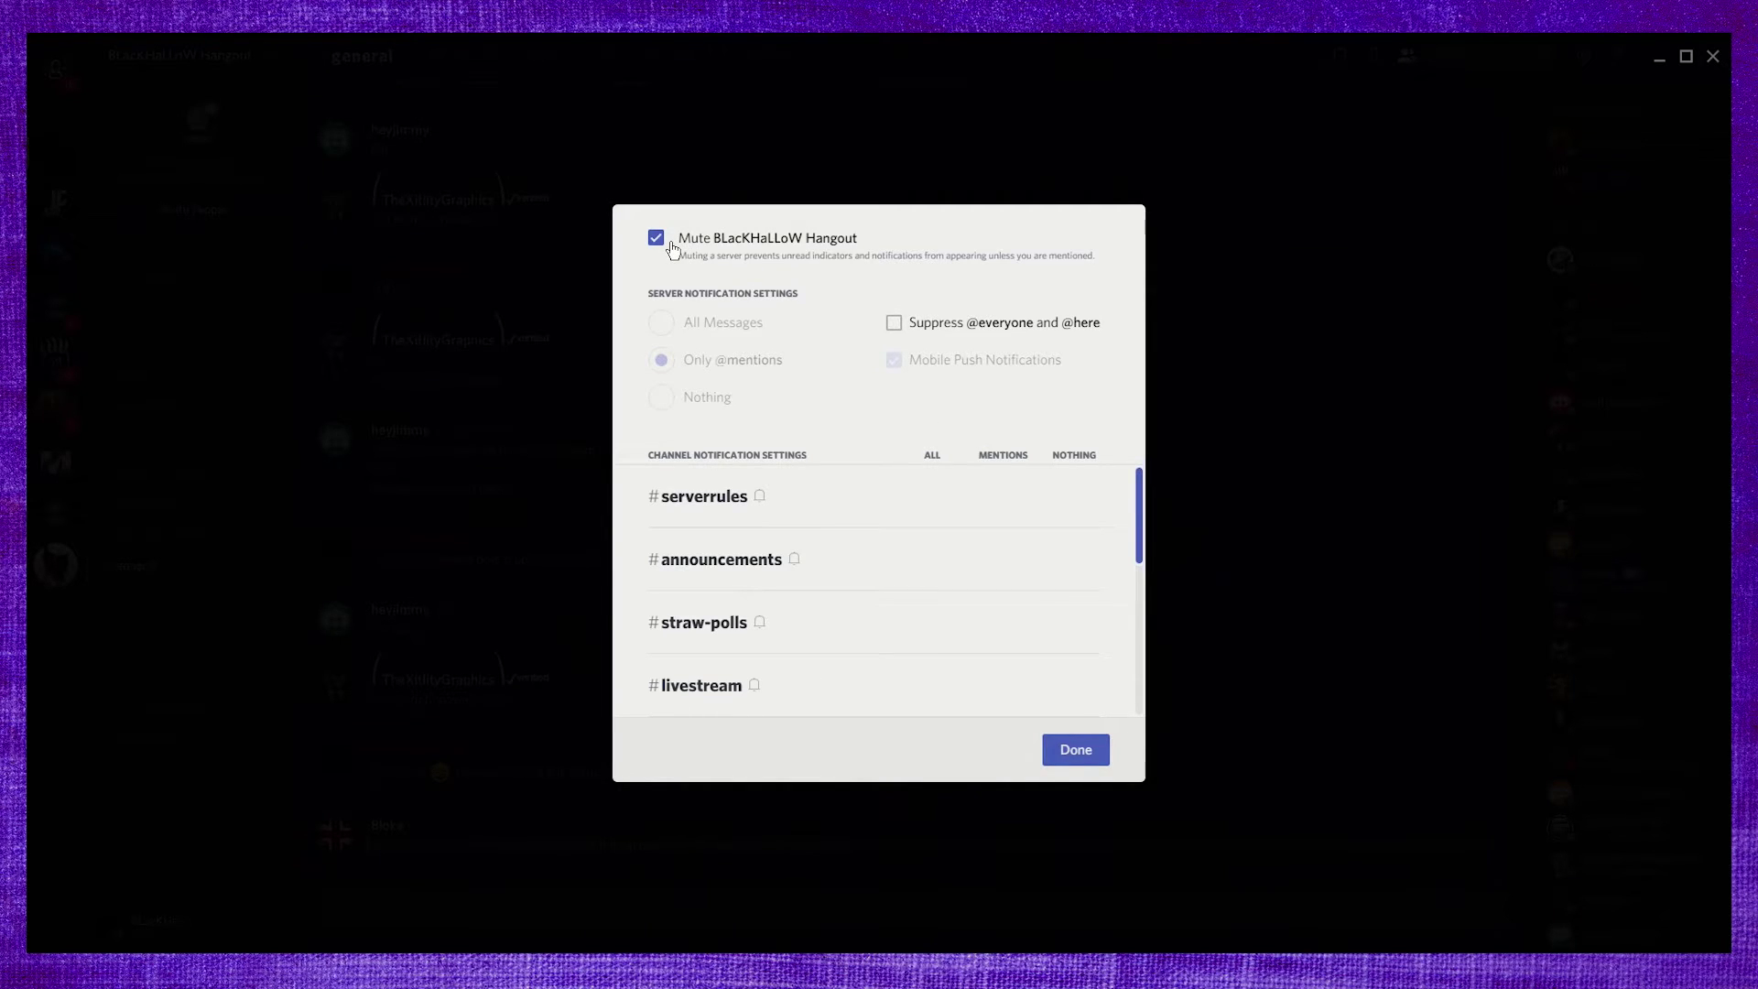
left_click(672, 249)
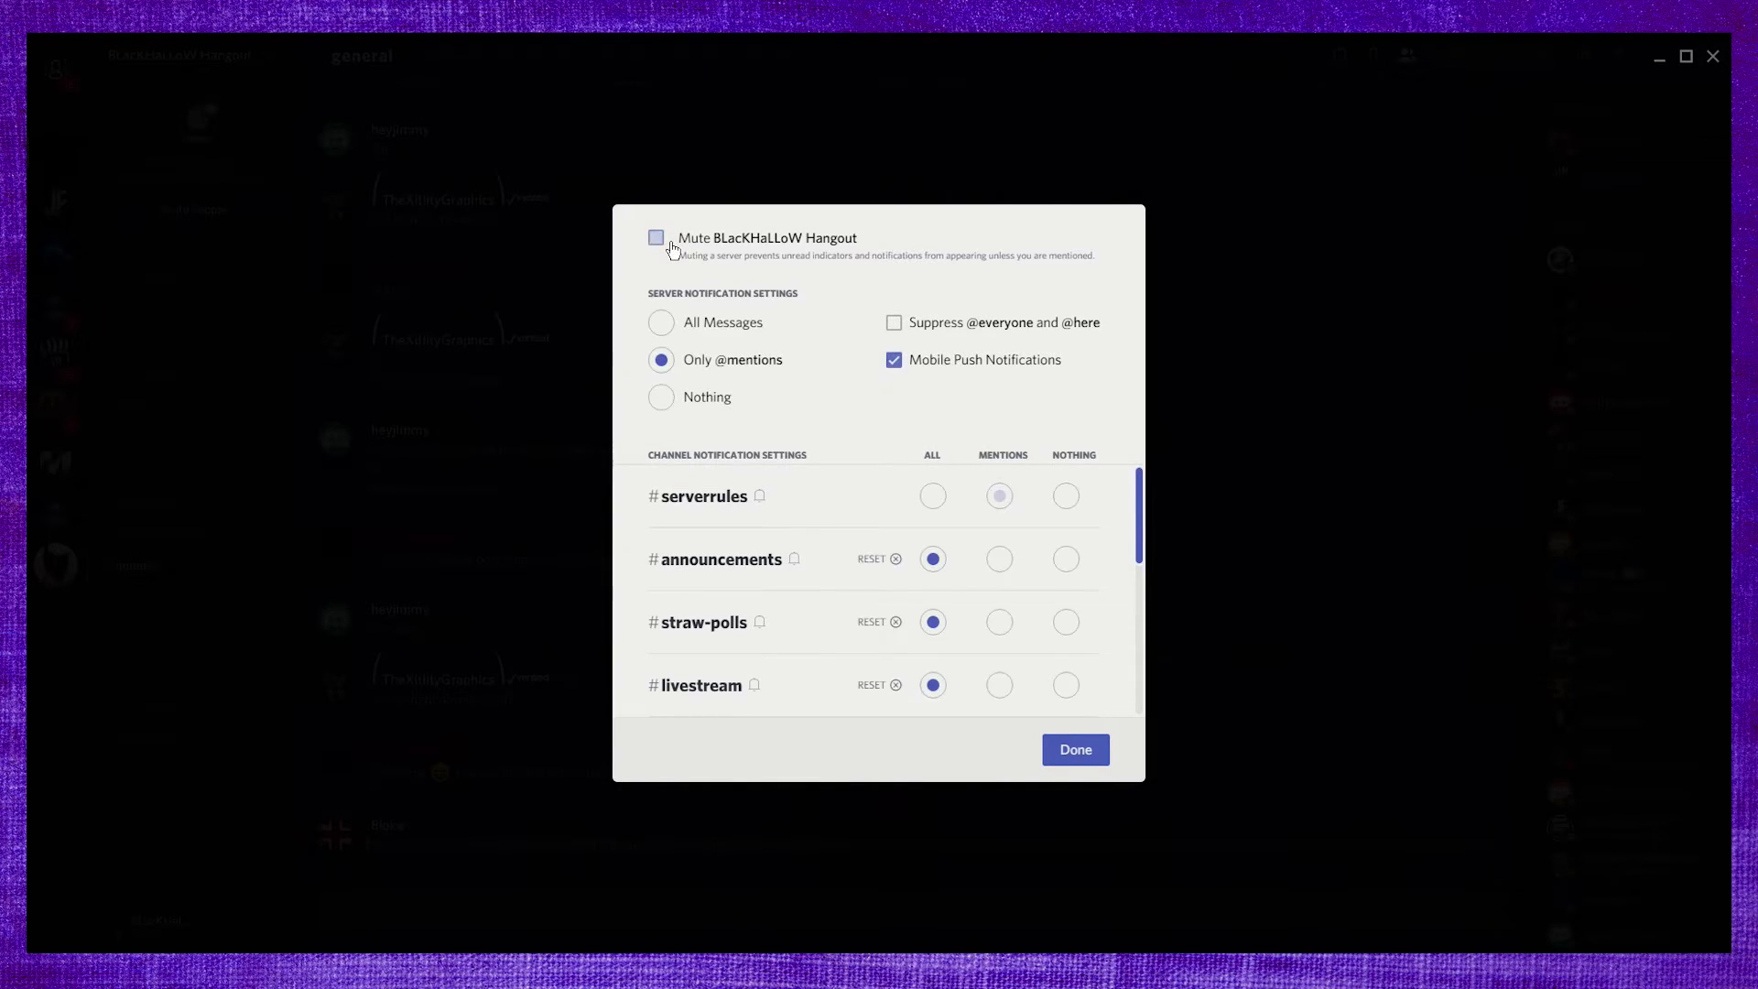
left_click(659, 322)
left_click(661, 362)
Step: Review the notification level of each text channel in the server's notification settings and close them
scroll(898, 565, "down", 5)
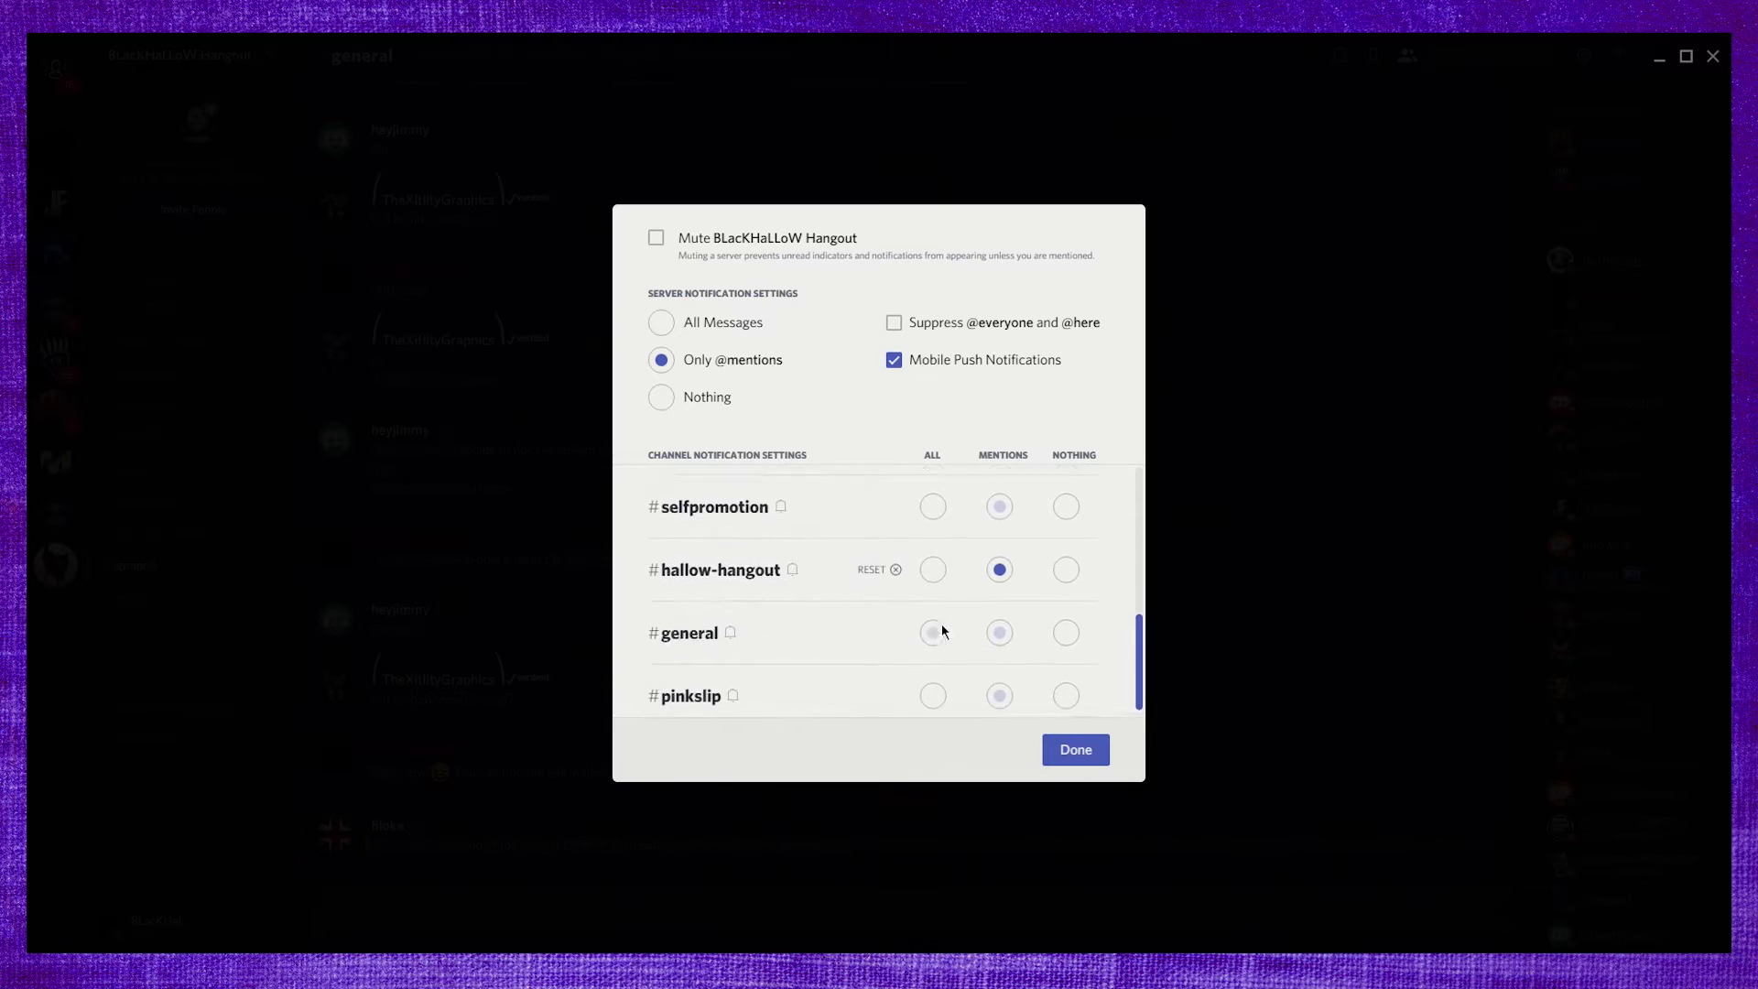
scroll(943, 630, "up", 3)
scroll(846, 550, "down", 3)
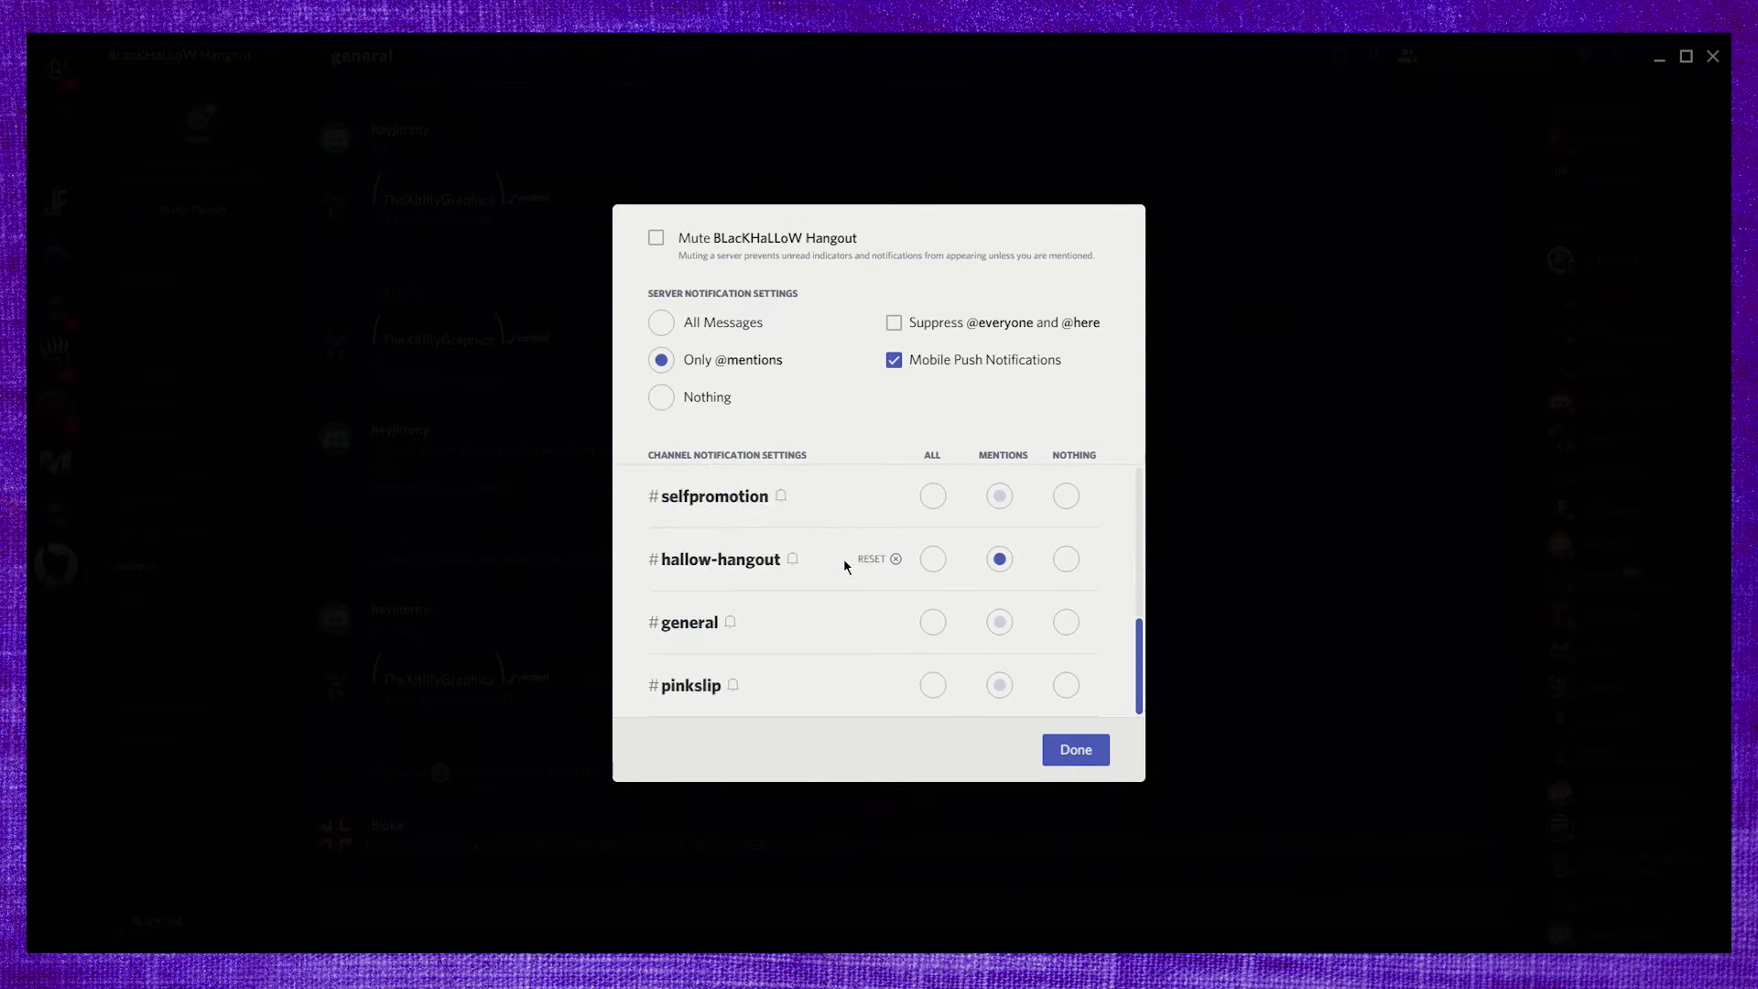
scroll(865, 605, "up", 3)
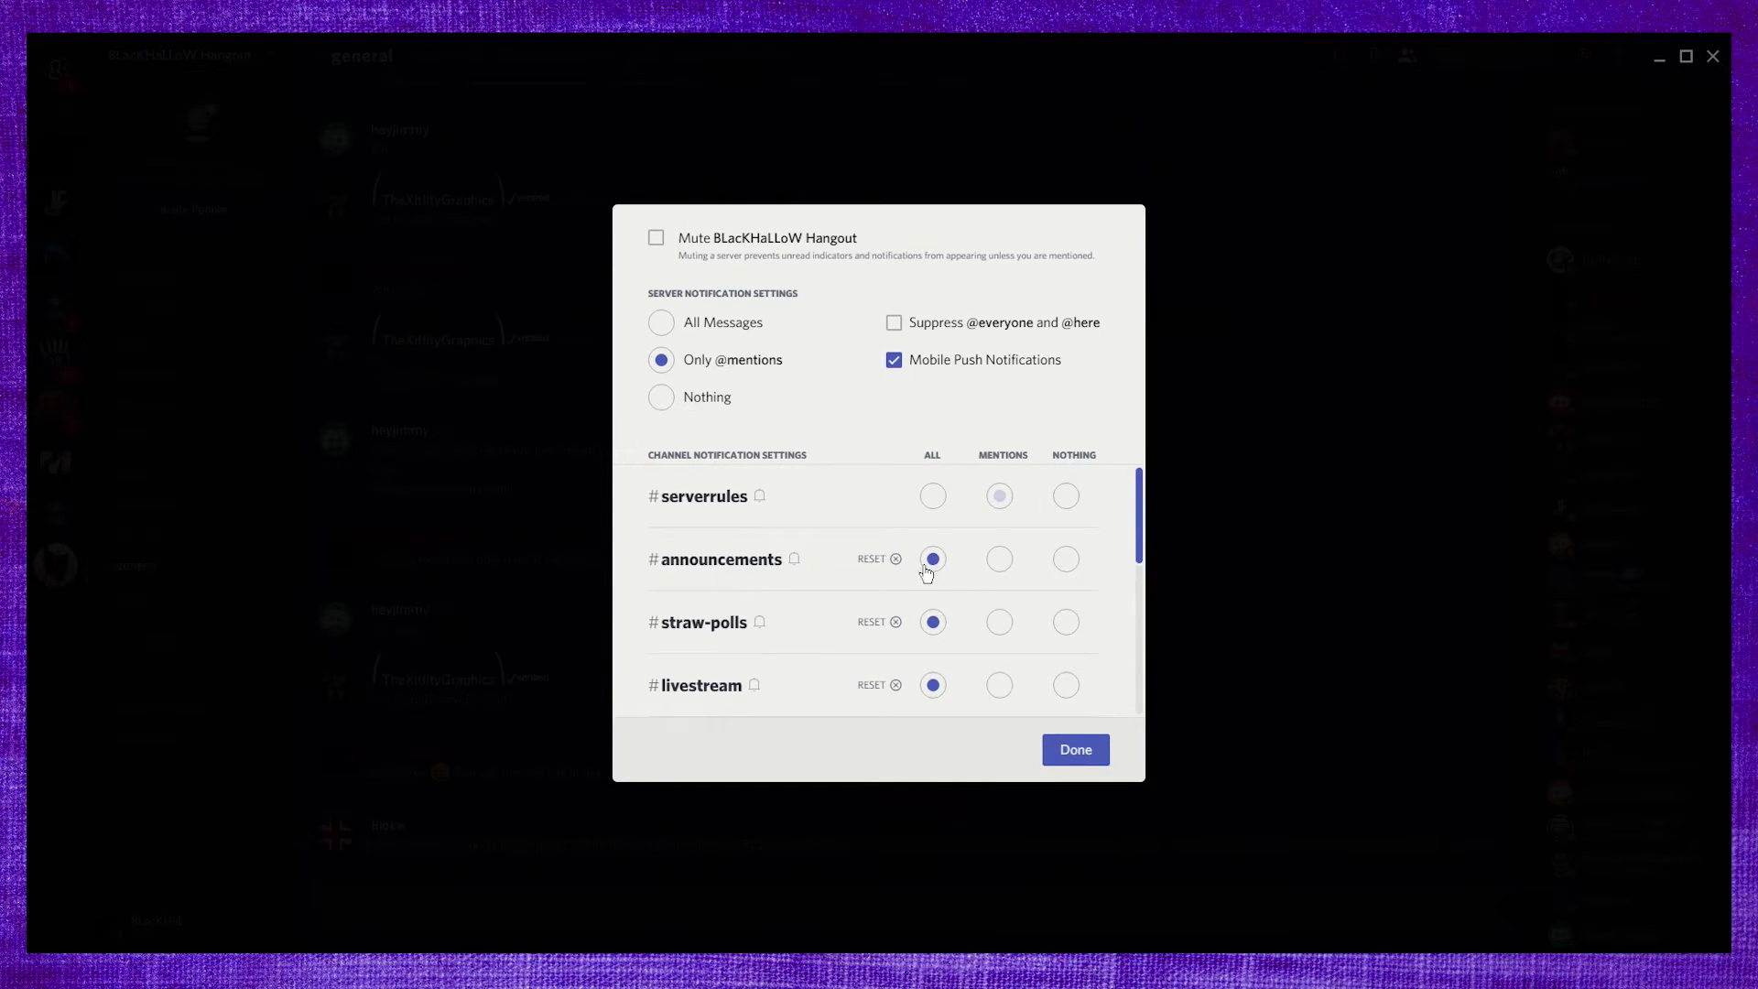
scroll(839, 595, "down", 1)
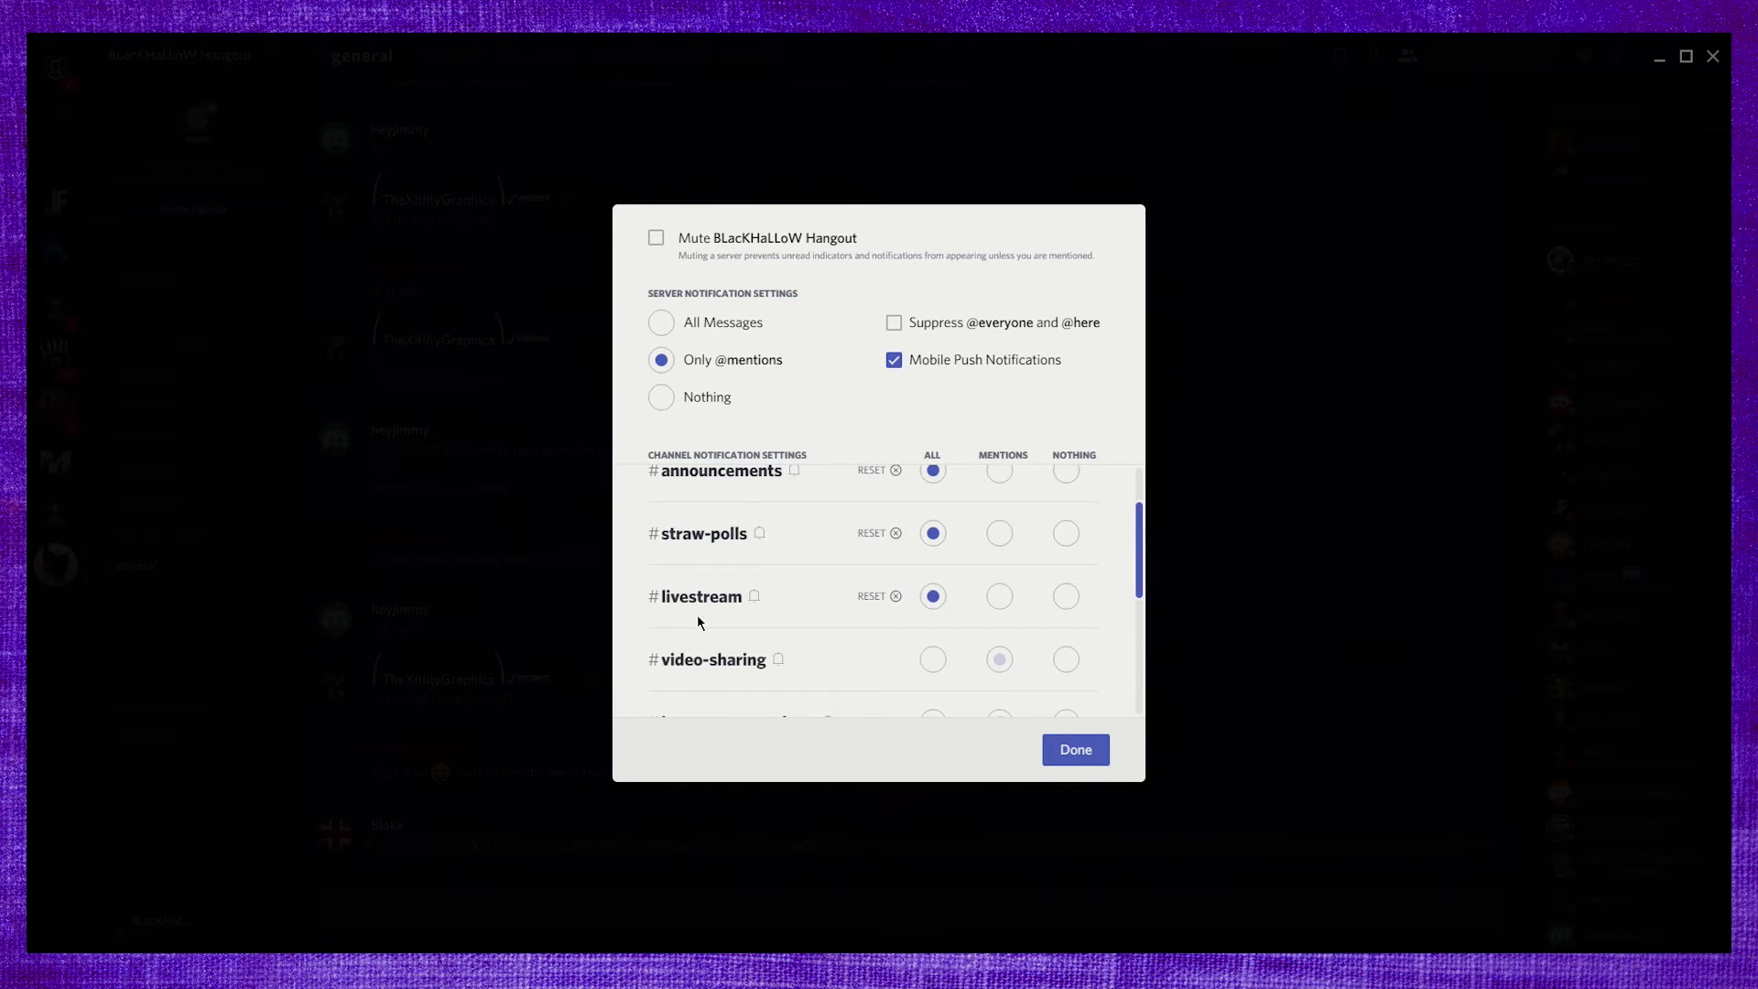
scroll(698, 622, "down", 2)
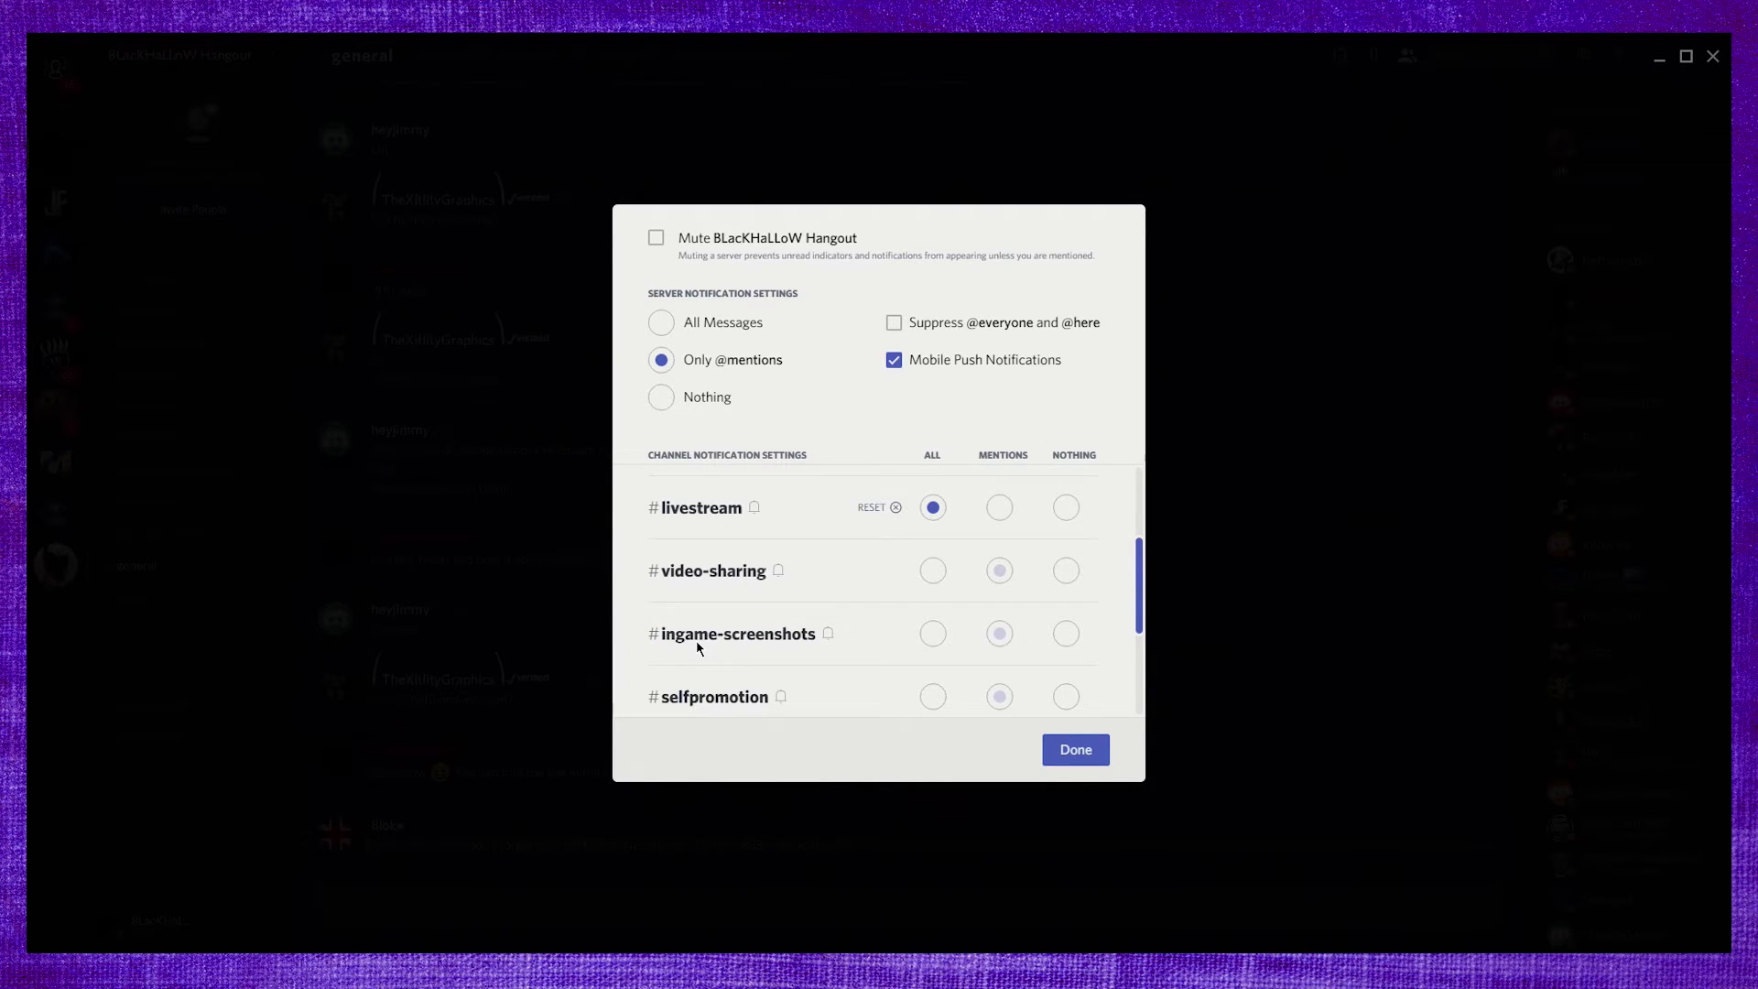
scroll(899, 641, "down", 2)
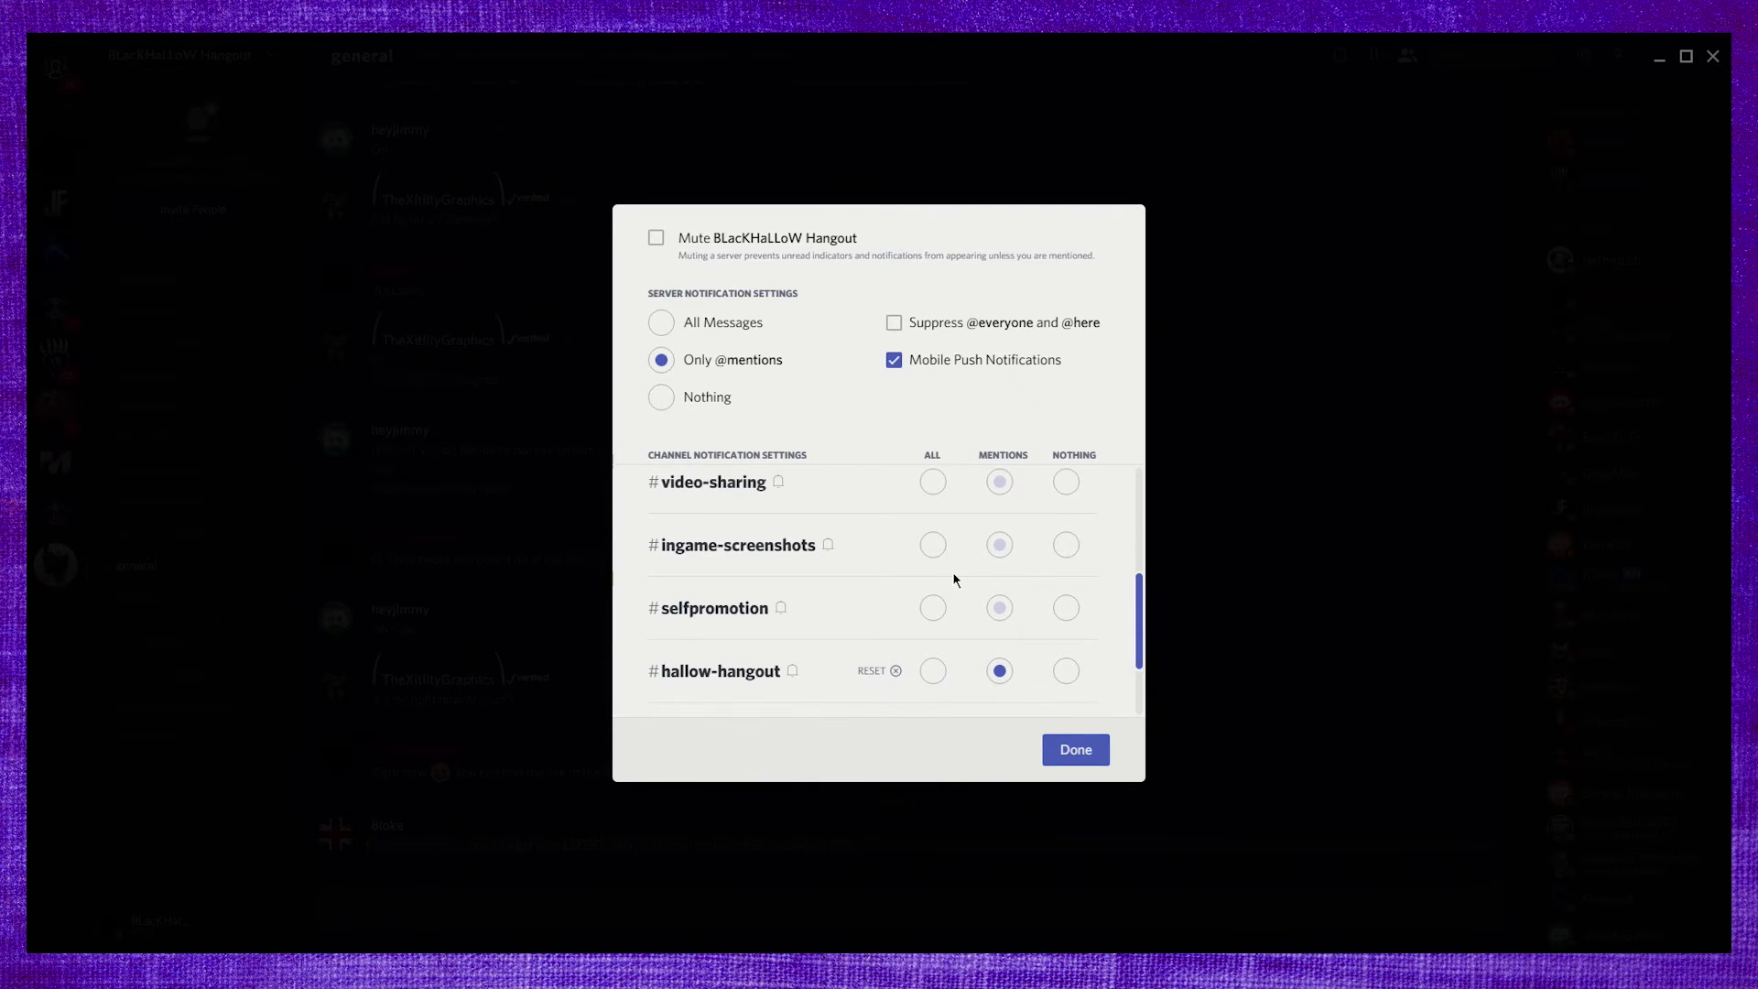
scroll(917, 523, "down", 3)
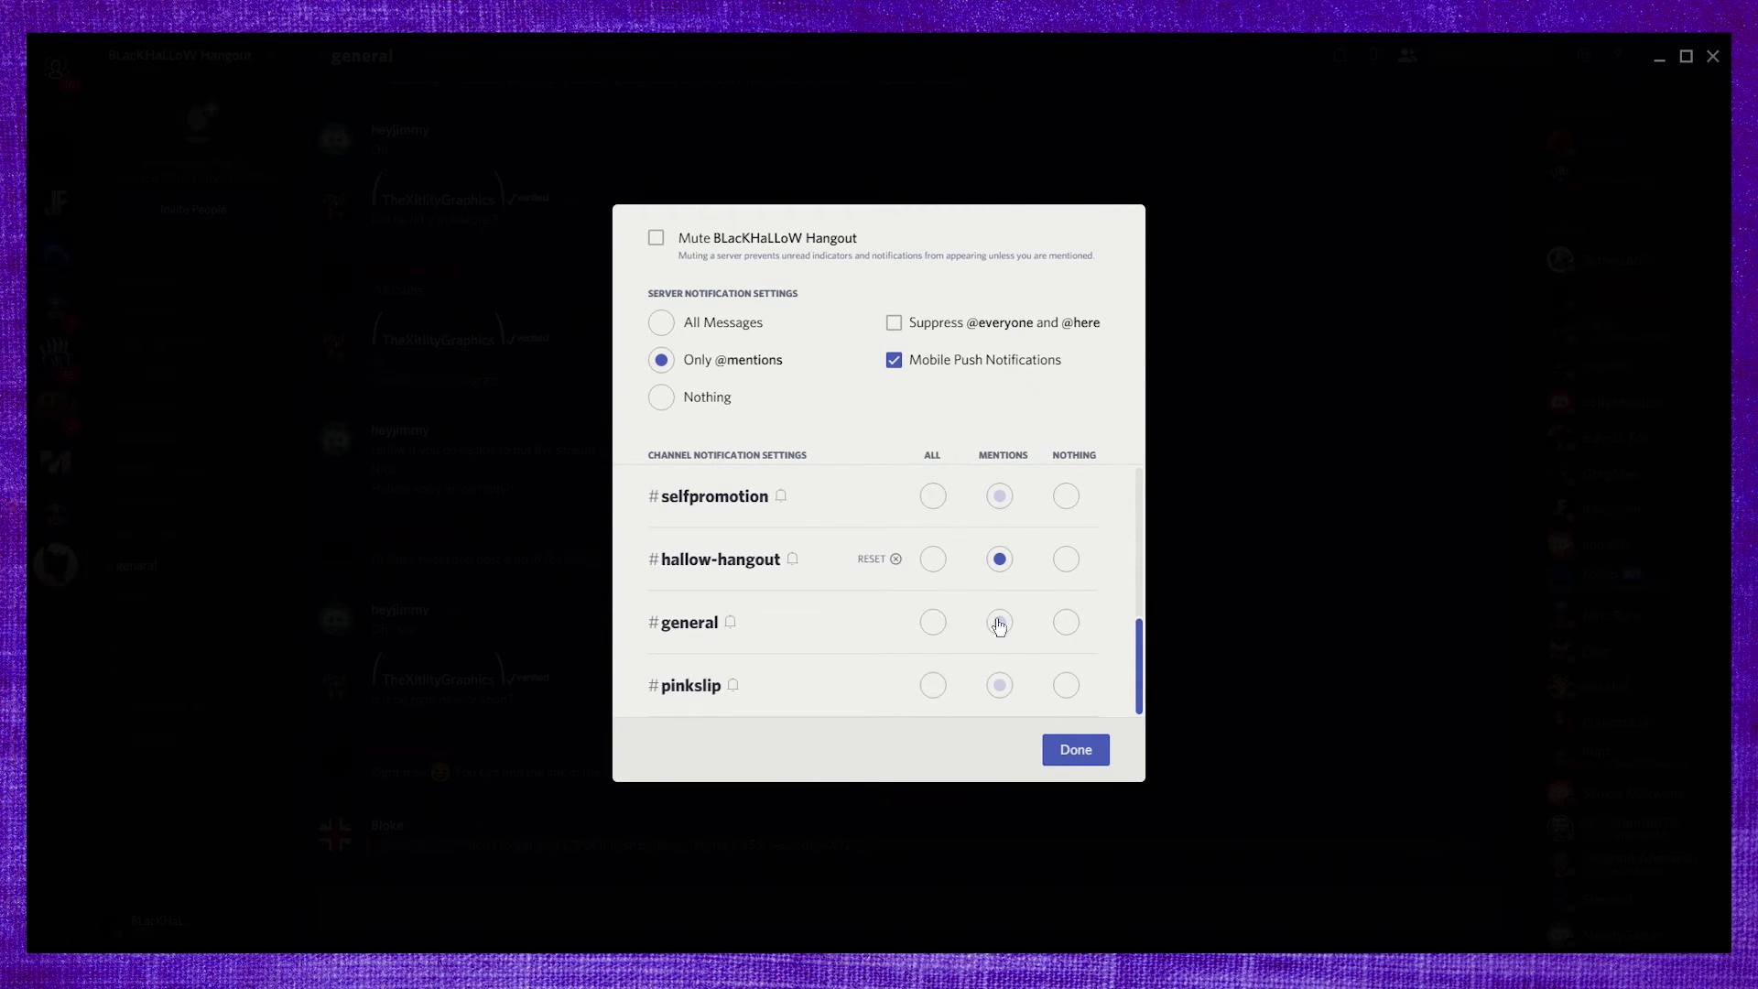
left_click(1103, 755)
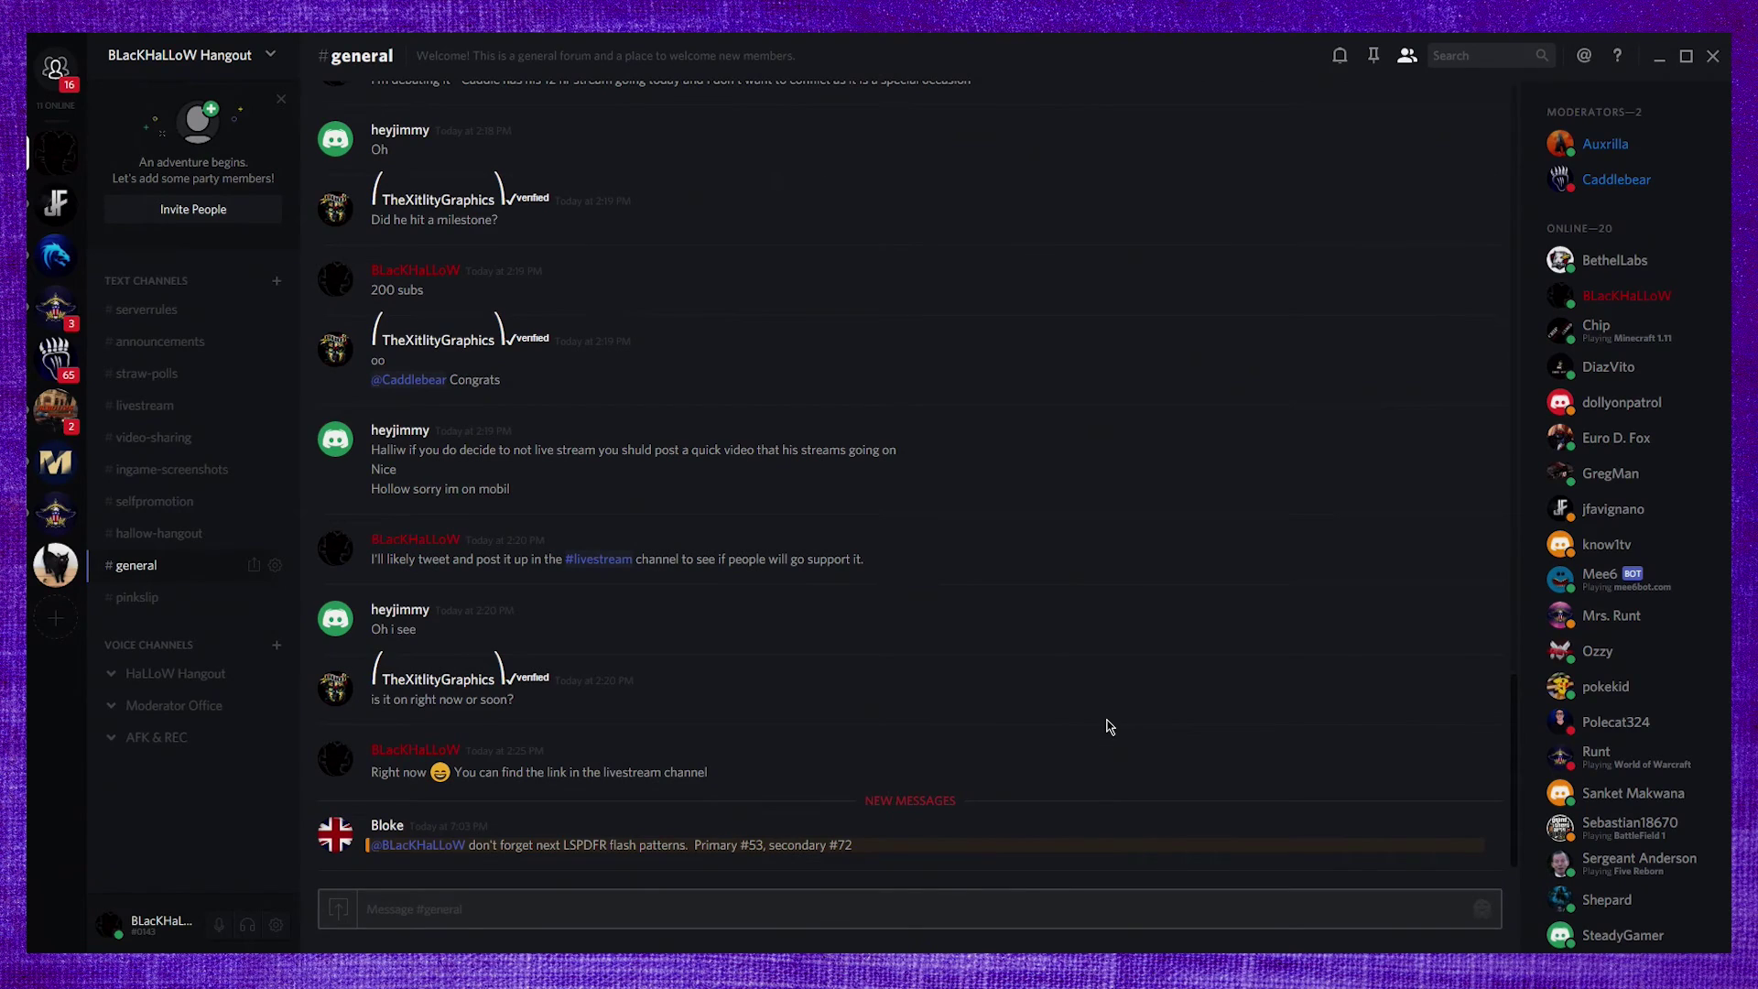